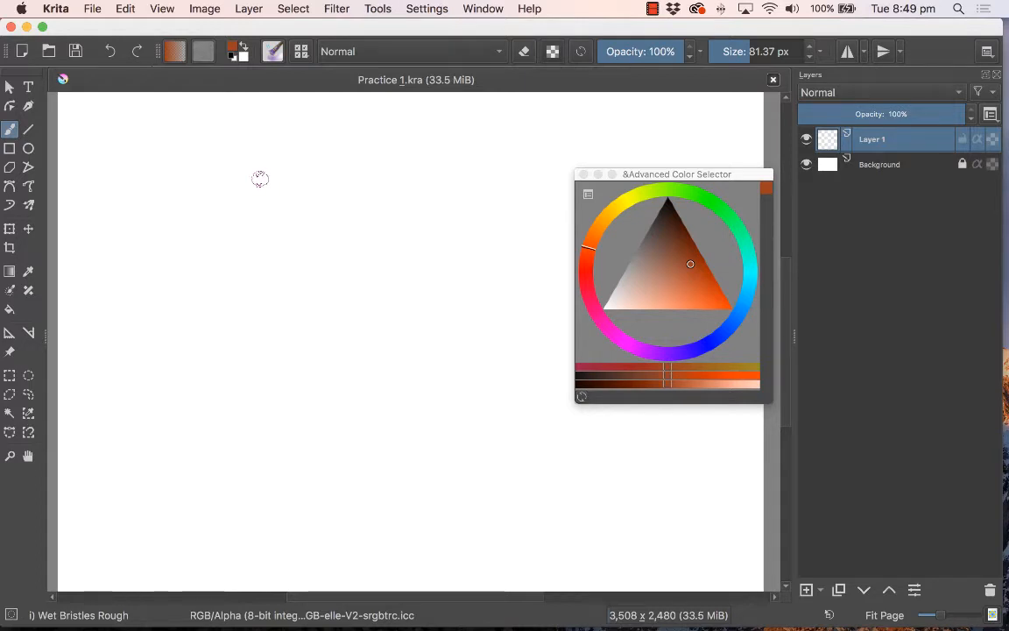
Widen the toolbox to four columns of tools and narrow it back to two columns
click(673, 179)
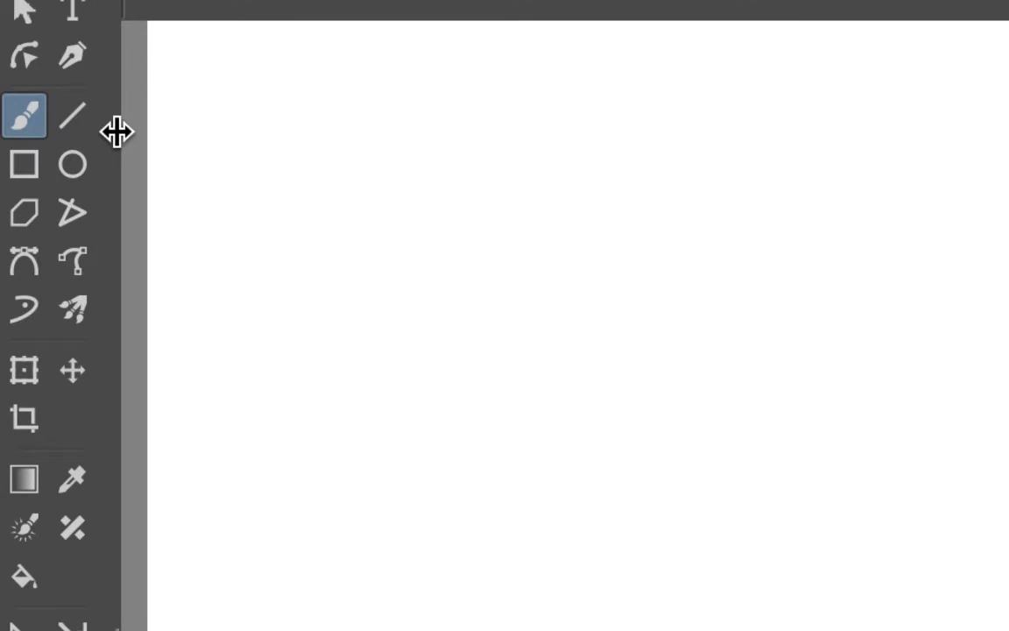
drag(117, 131, 213, 139)
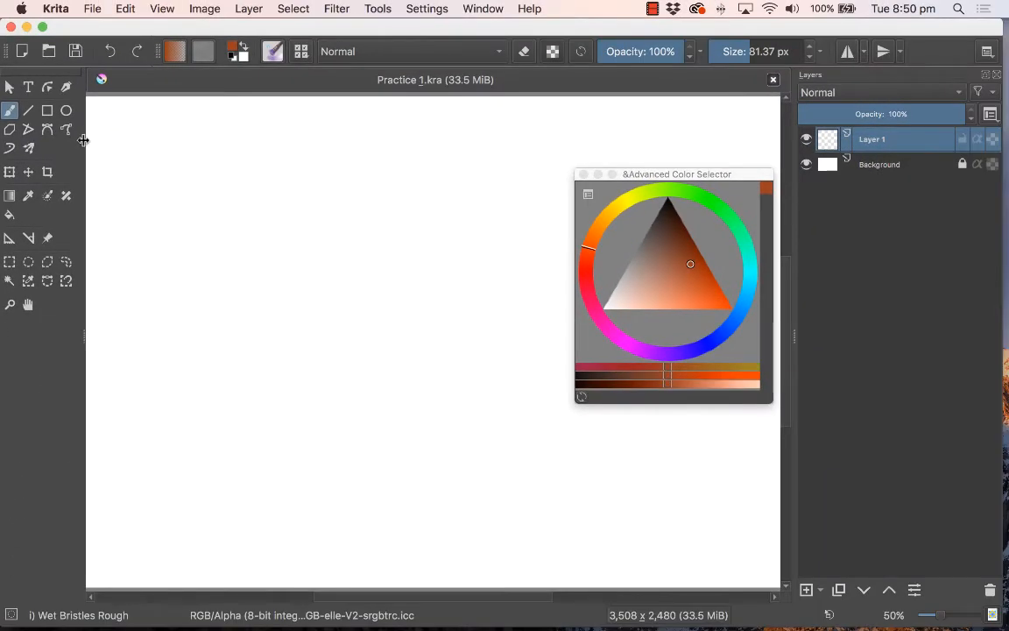
drag(83, 140, 52, 138)
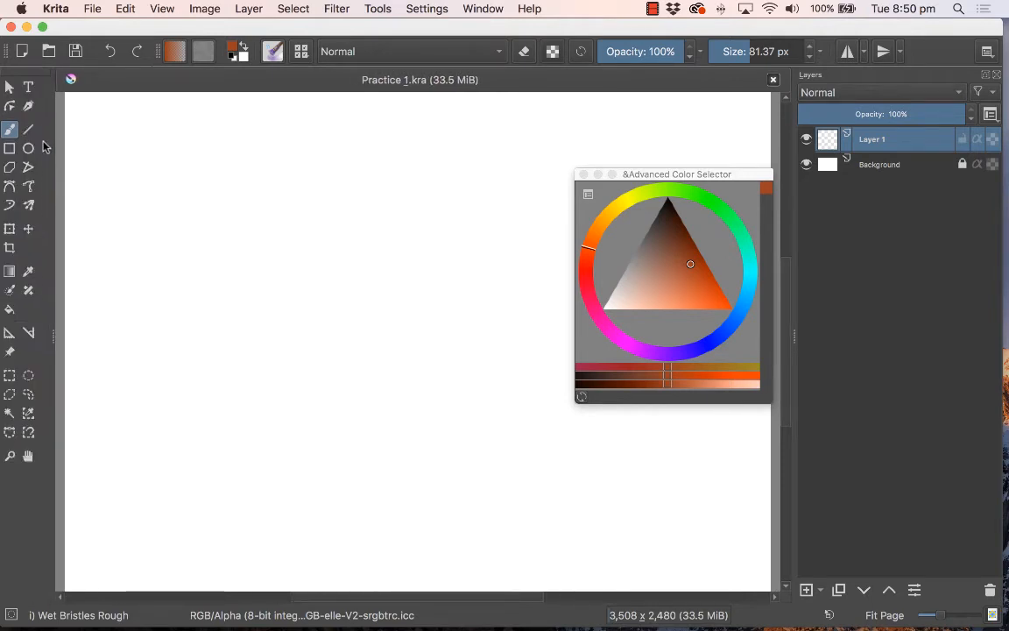
Set the toolbox icon size to 16x16 and then enlarge it to 22x22
right_click(45, 154)
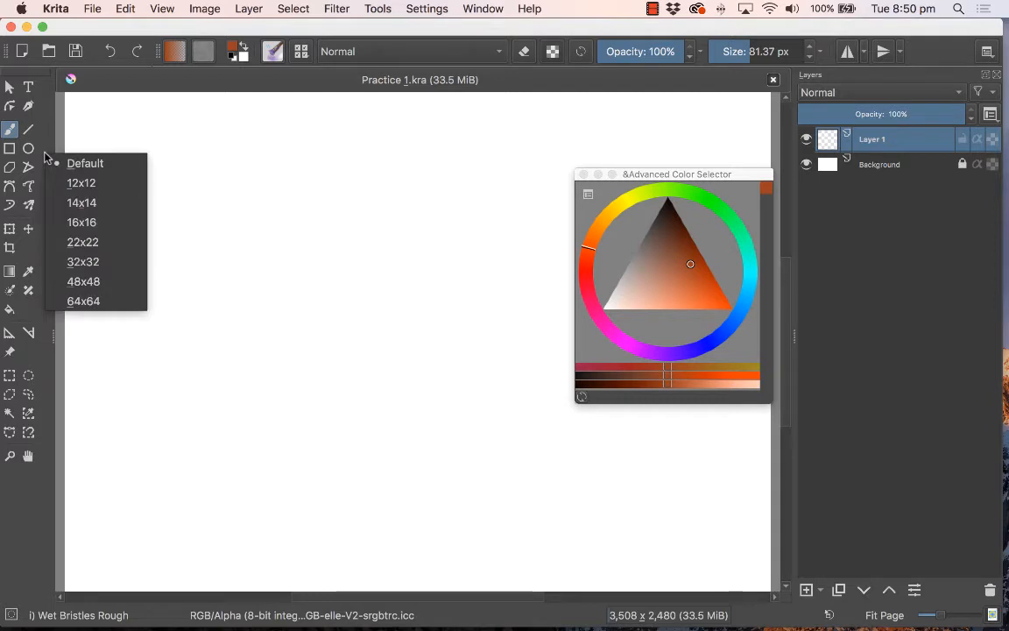
click(95, 222)
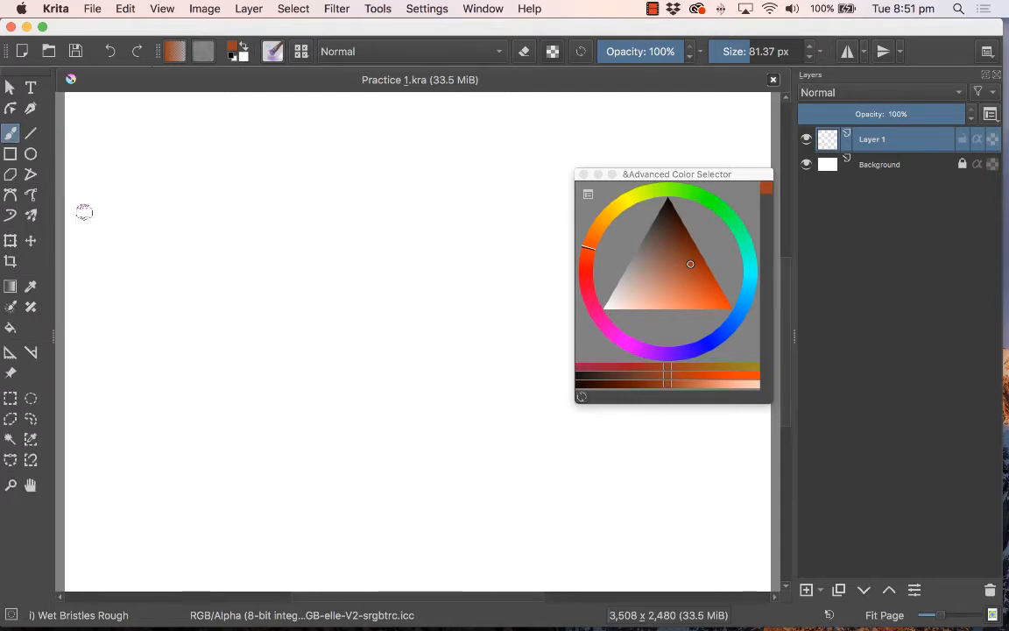
right_click(48, 179)
click(91, 265)
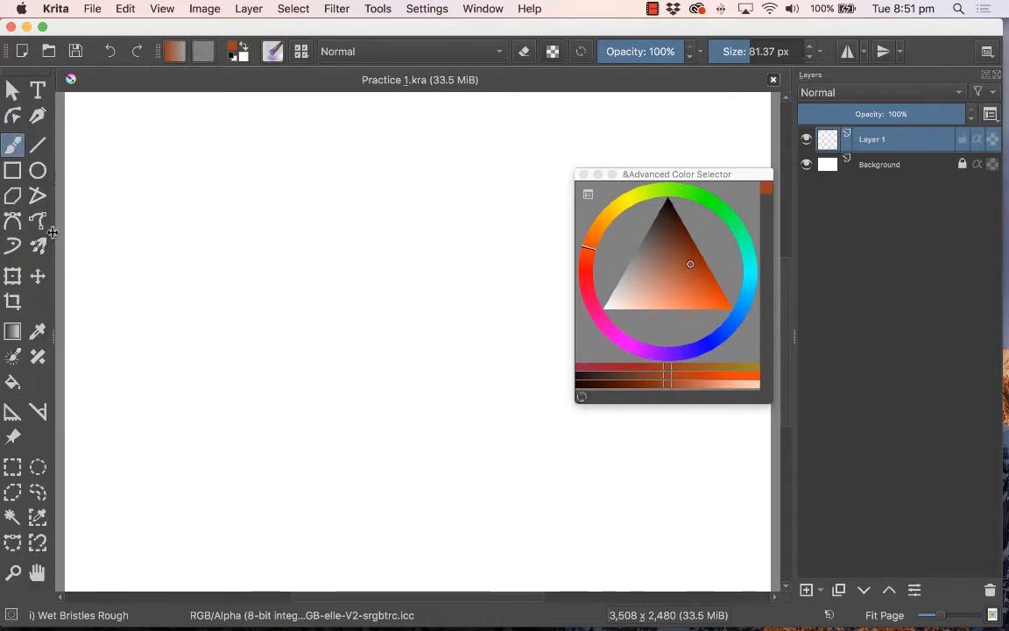
Restore the toolbox icons to the Default size and keep the toolbox two columns wide
drag(53, 232, 89, 226)
right_click(86, 226)
click(102, 233)
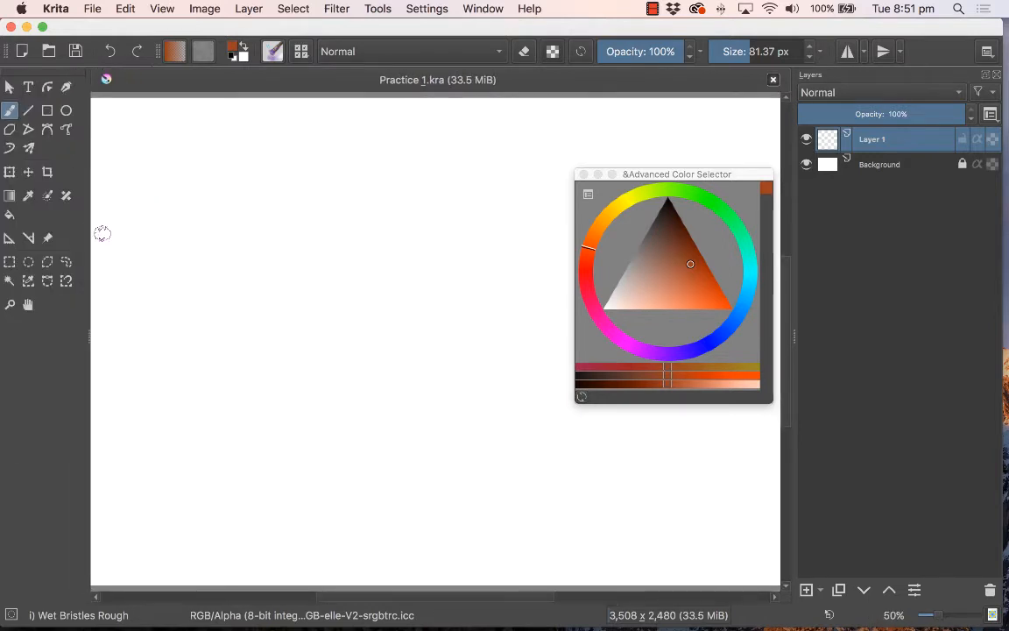
drag(88, 218, 56, 216)
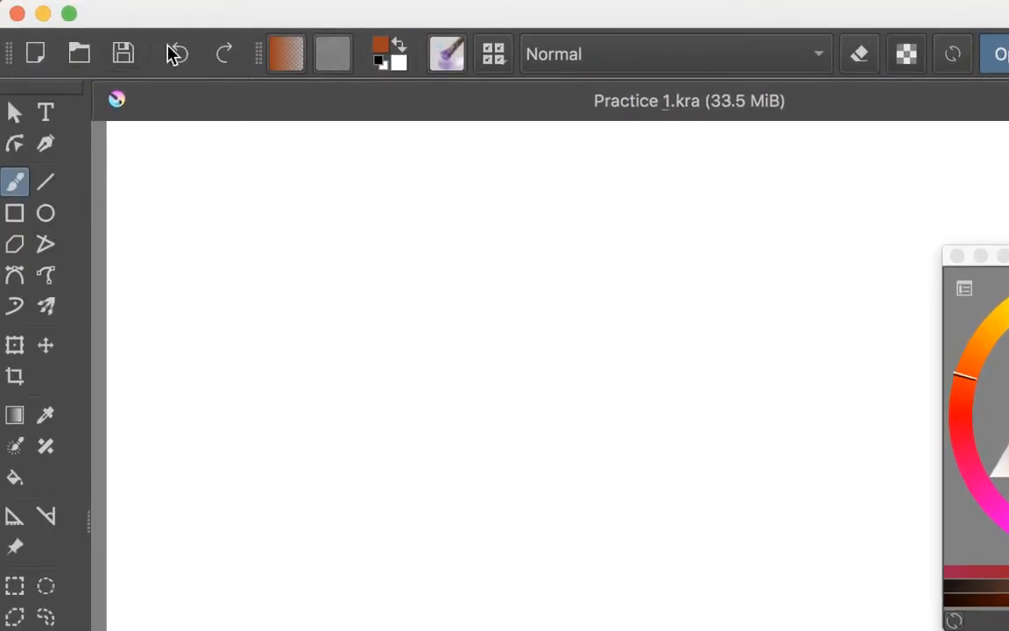
Look at the available gradient presets and close the list without choosing one
click(290, 62)
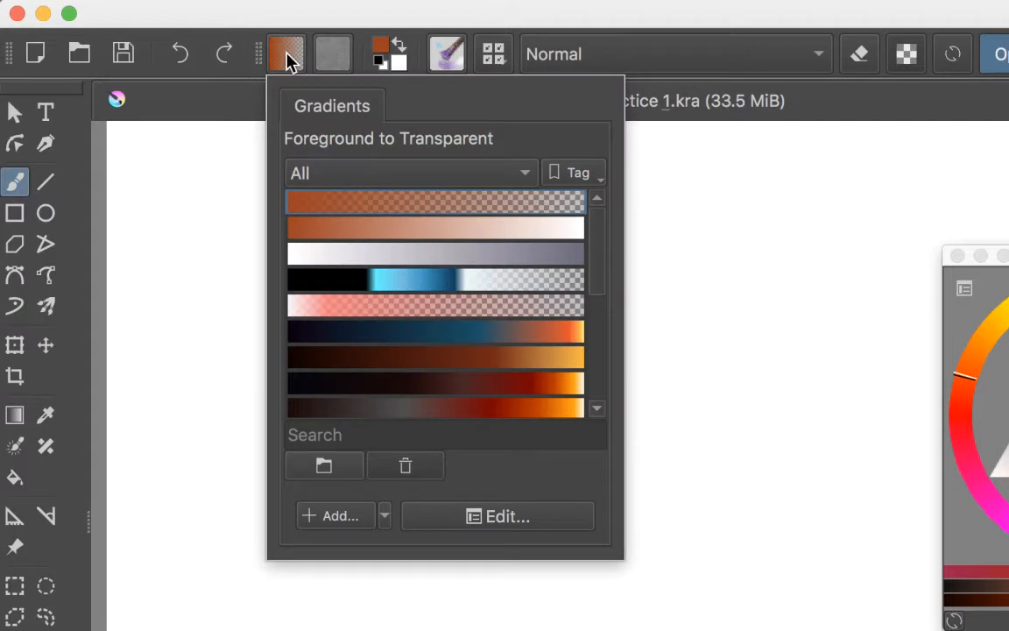
click(287, 53)
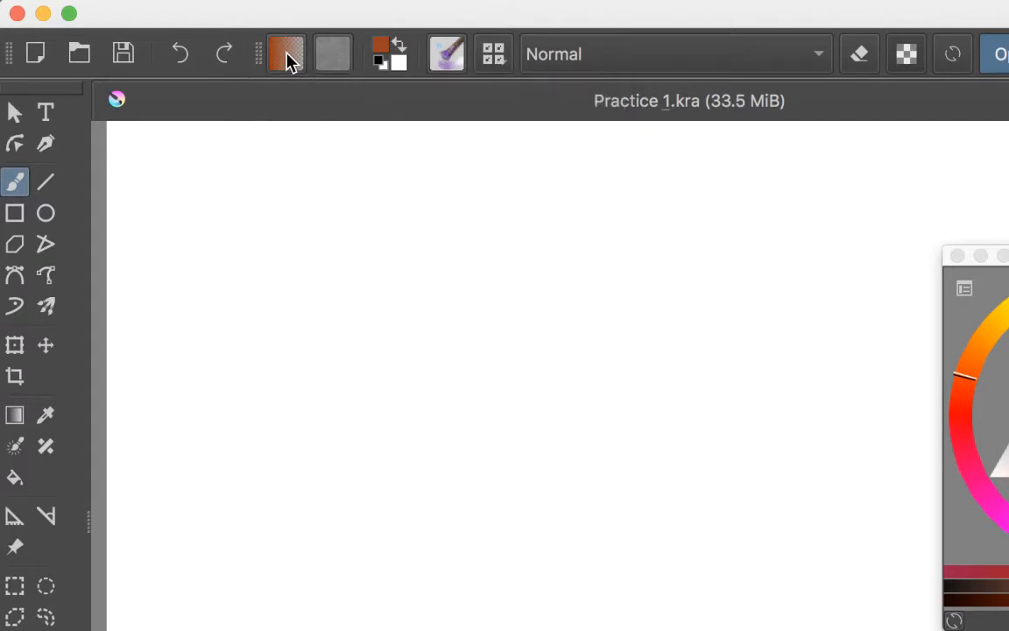
Reset the foreground and background colours to black and white, and swap them back and forth several times
click(379, 64)
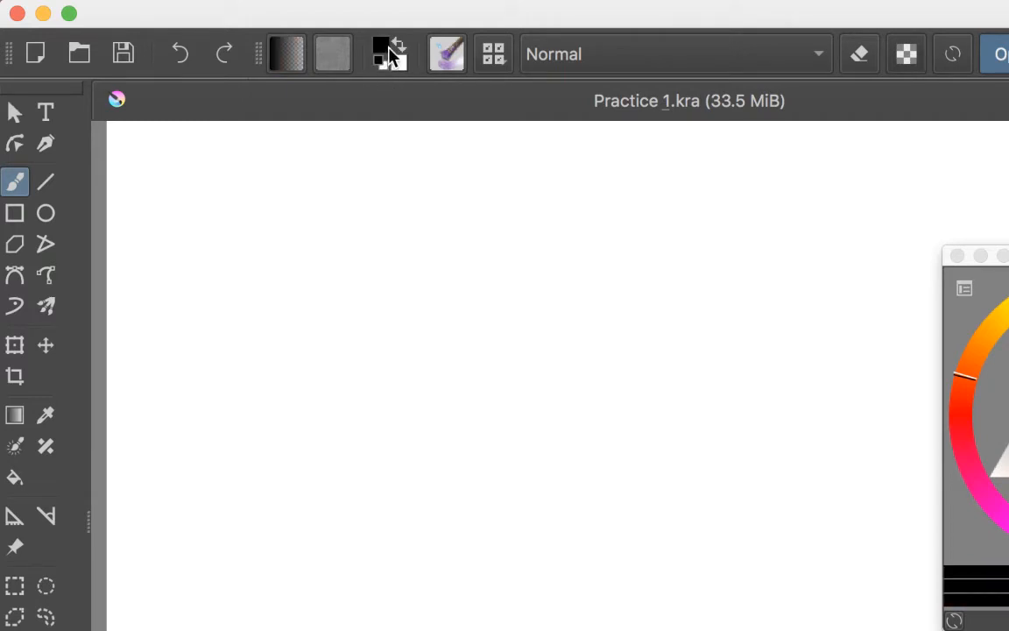
click(396, 48)
click(396, 47)
click(396, 47)
click(396, 47)
click(395, 47)
click(396, 47)
Set the foreground colour to a bright orange-red using the colour wheel and a lighter brightness
click(382, 51)
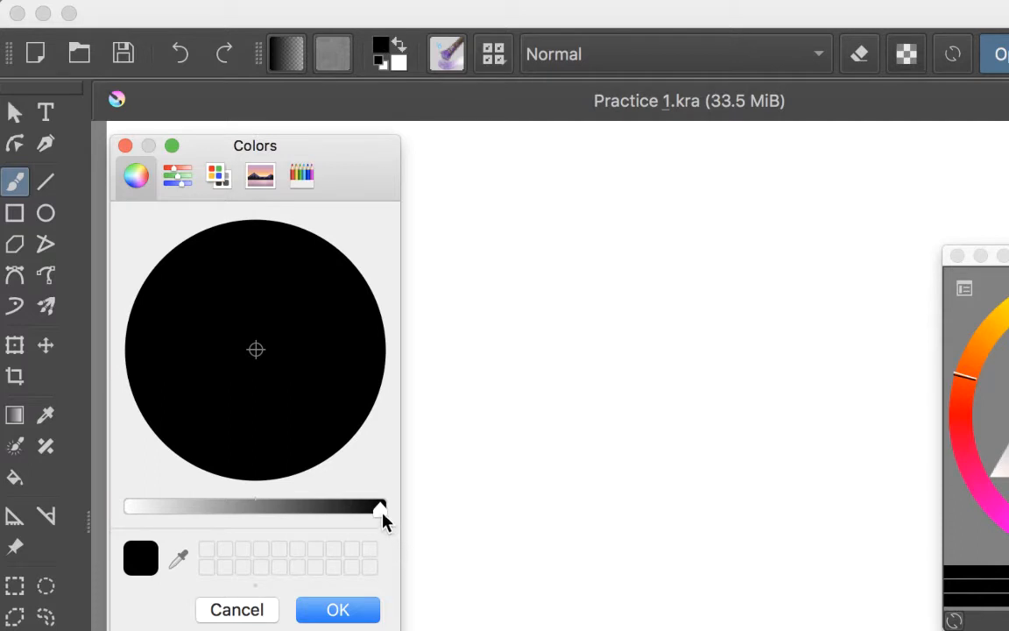
drag(379, 515, 196, 510)
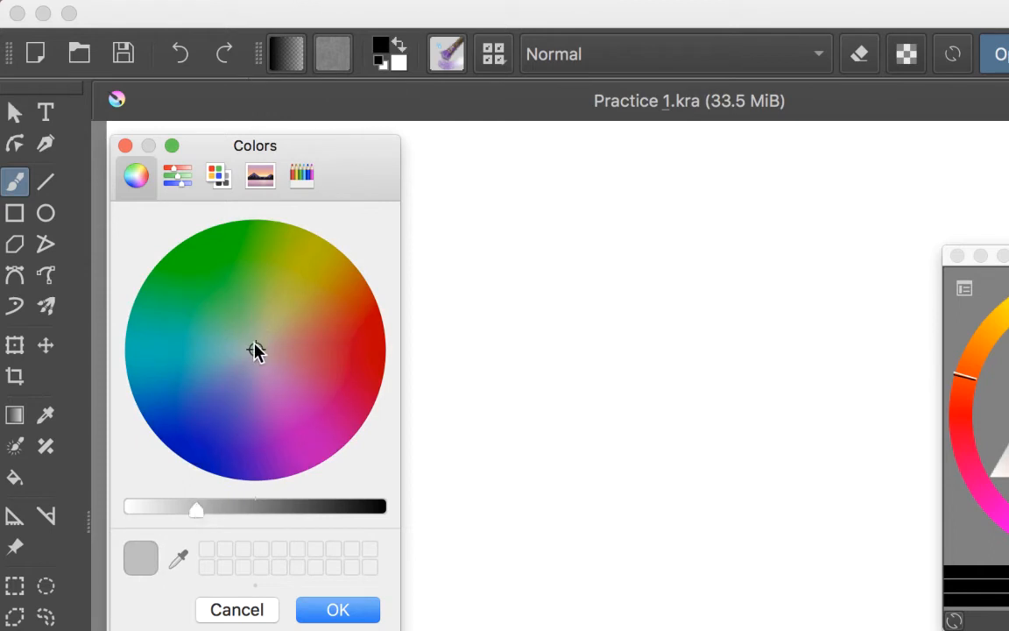
drag(255, 351, 358, 329)
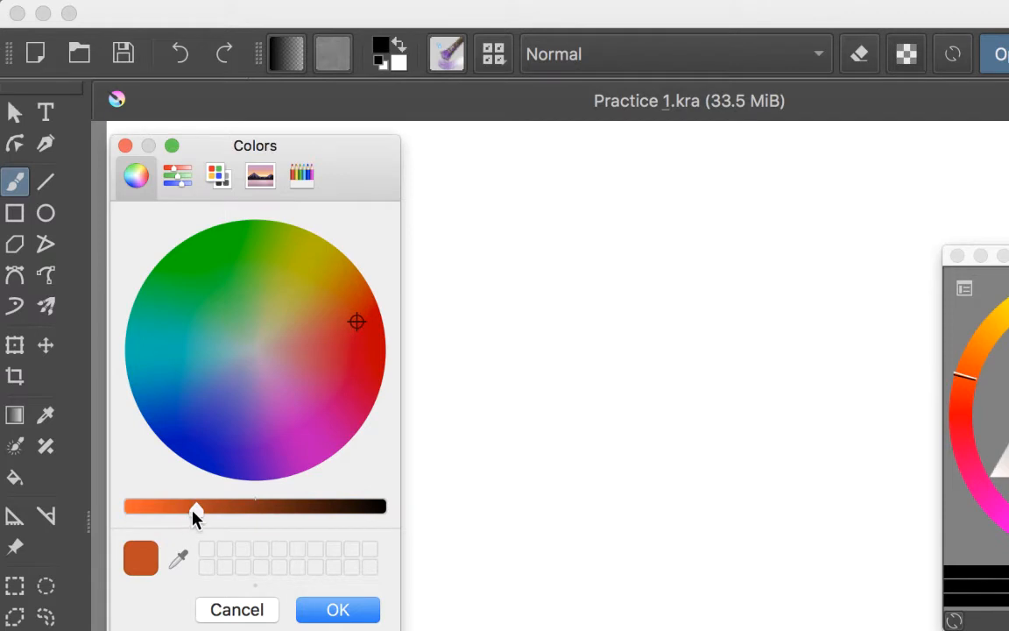
drag(194, 508, 159, 508)
click(369, 324)
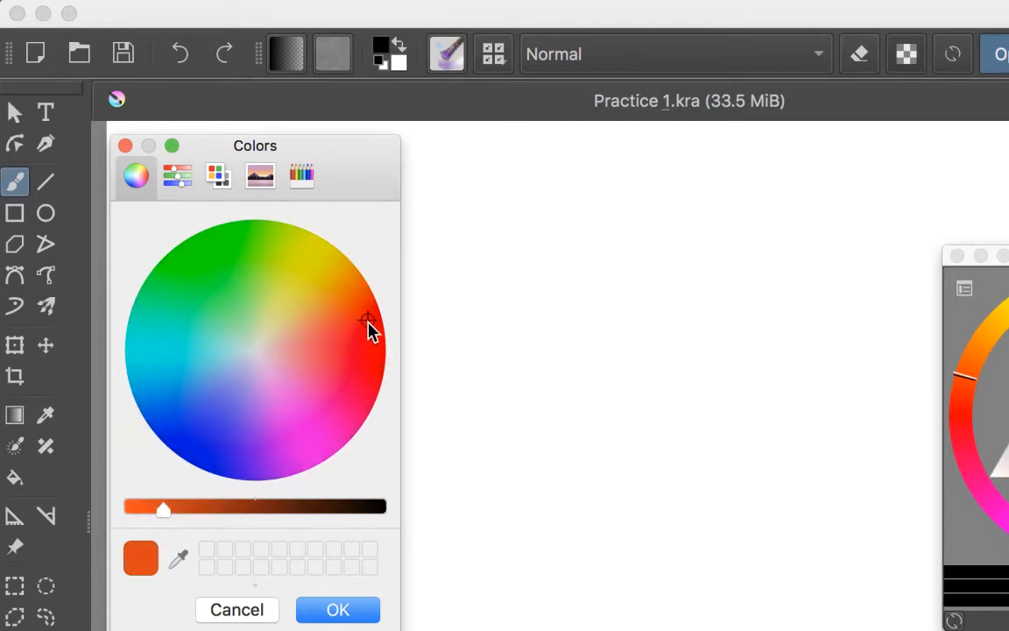
click(353, 611)
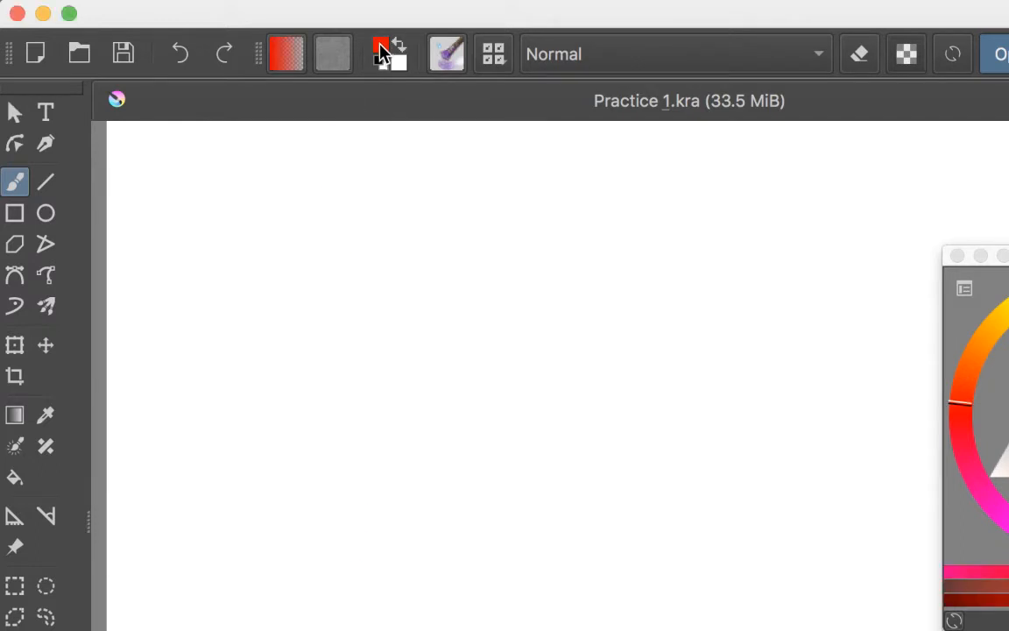
Set the background colour to a bright green from the colour wheel
click(399, 63)
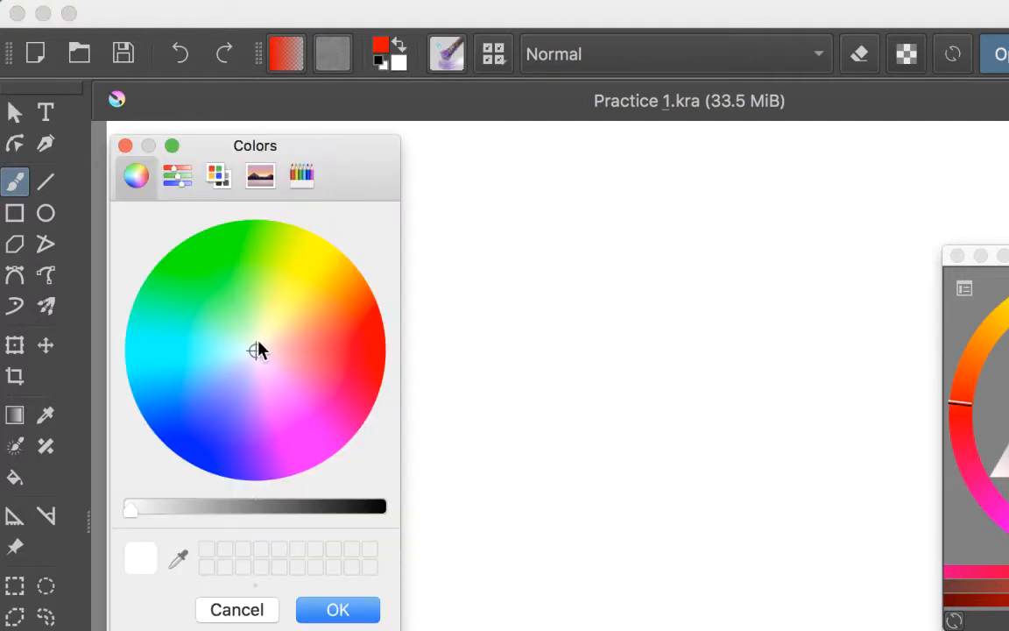
click(199, 249)
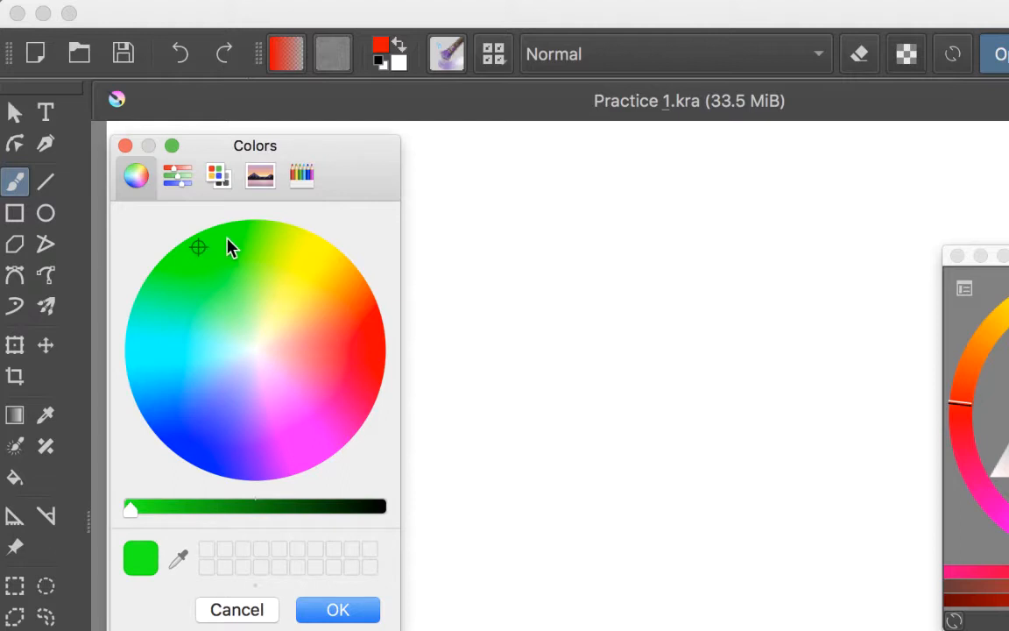
click(359, 611)
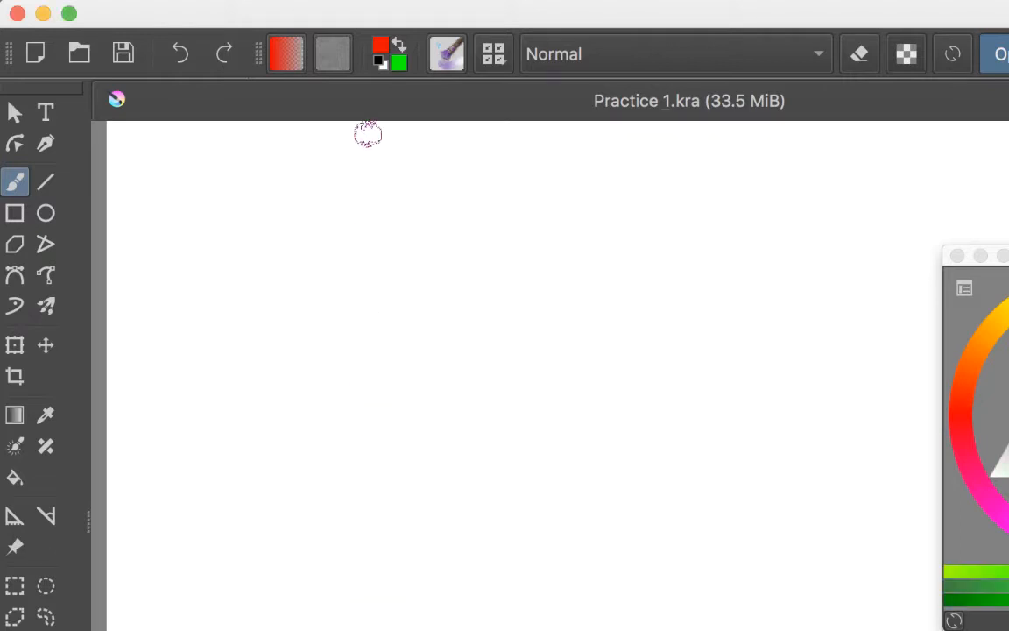
Swap the red foreground and green background colours repeatedly, ending with red in the foreground
click(395, 47)
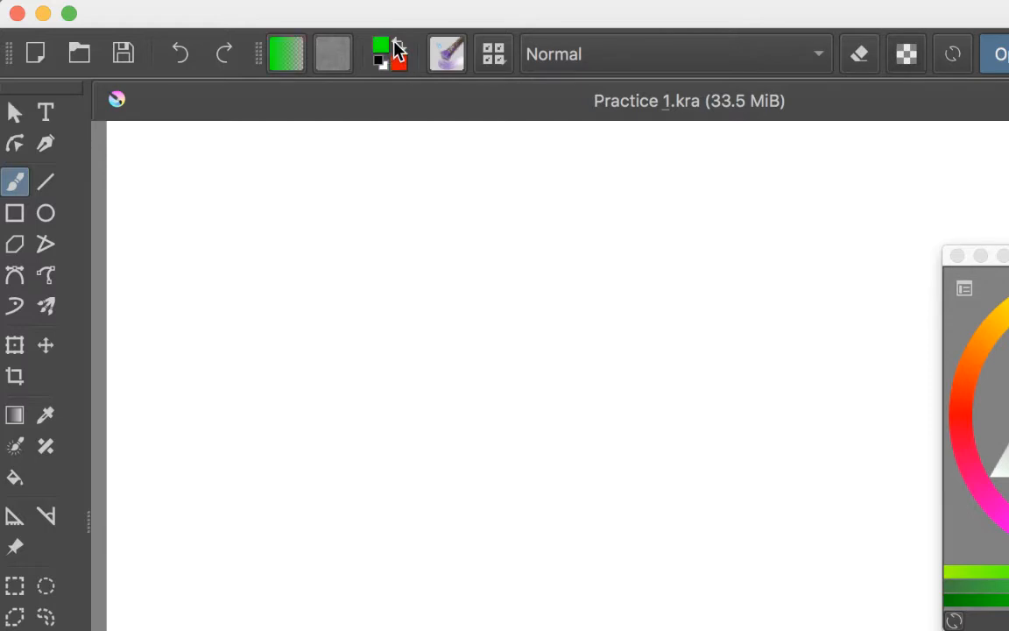
click(395, 47)
click(395, 47)
click(395, 48)
click(395, 47)
click(395, 47)
click(395, 47)
click(396, 49)
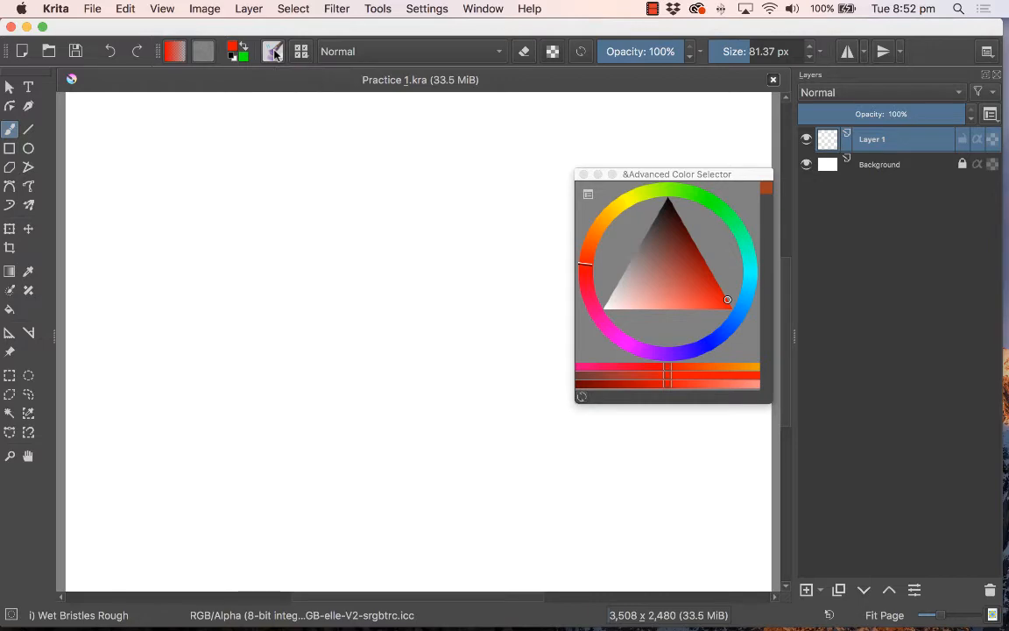
Examine the brush settings editor for the current Wet Bristles Rough brush and close it again
click(274, 52)
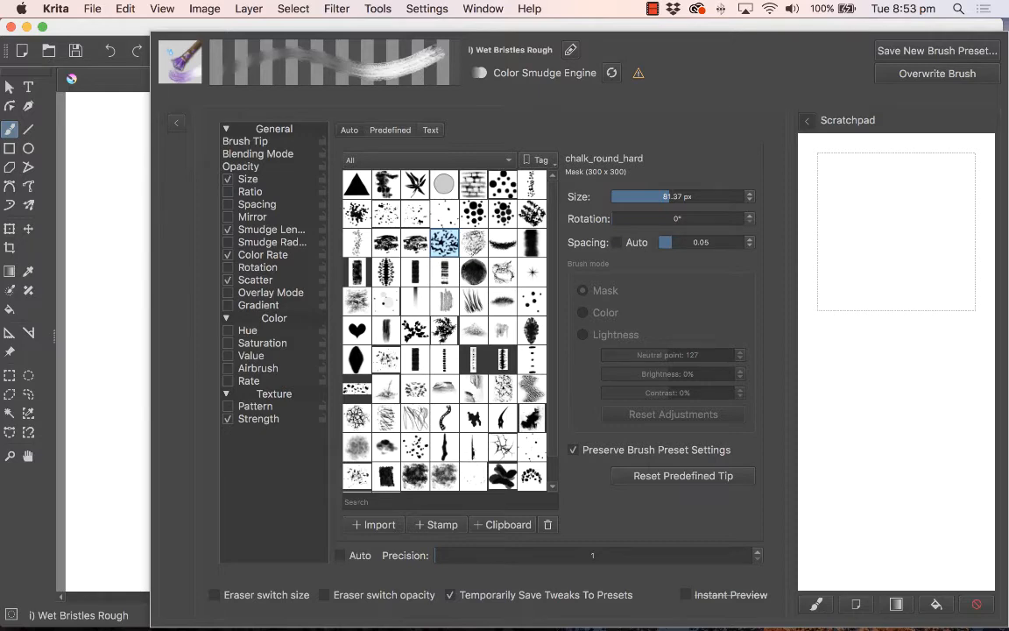
click(97, 174)
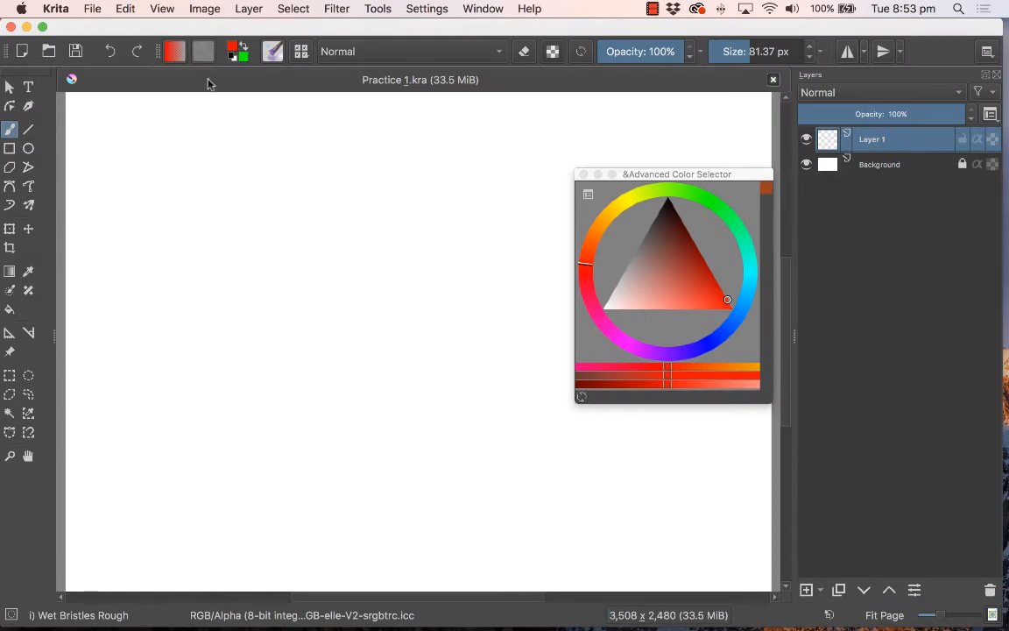
click(274, 52)
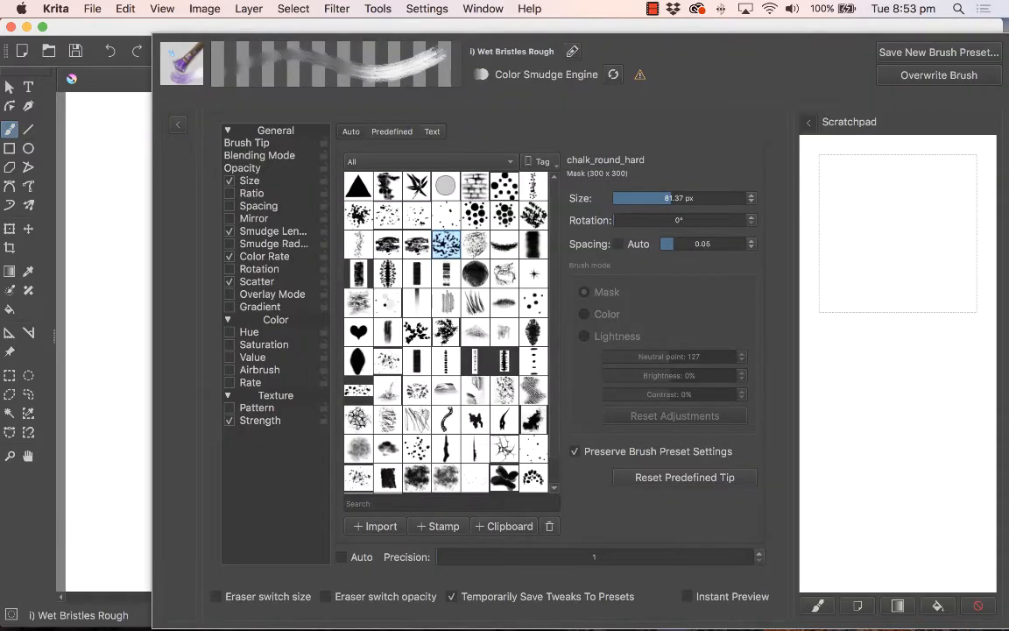
click(116, 159)
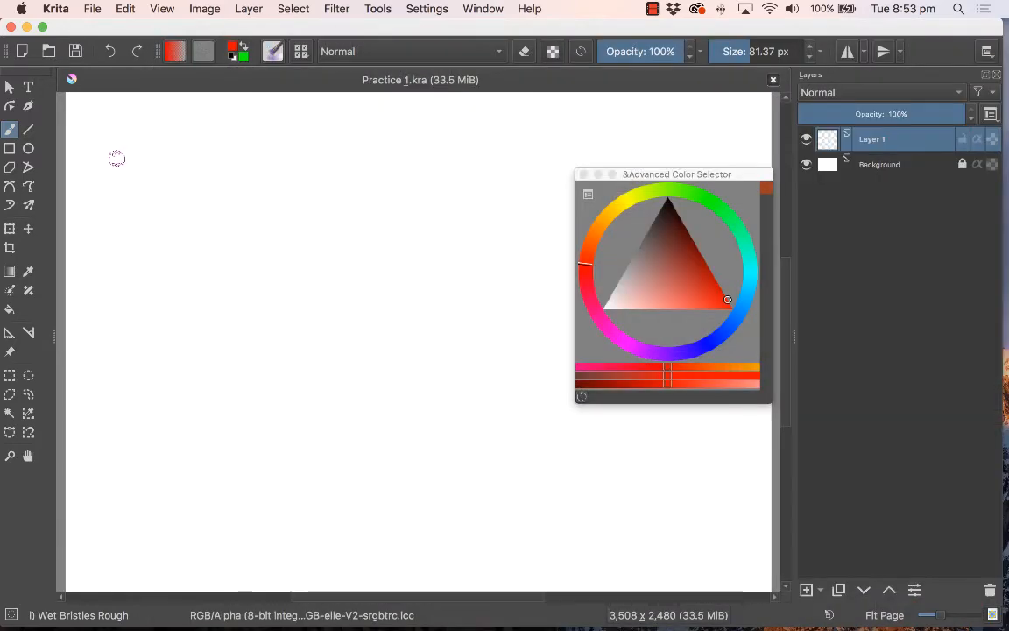
Open the brush presets chooser and display the Paint presets as a Details list instead of thumbnails
click(301, 53)
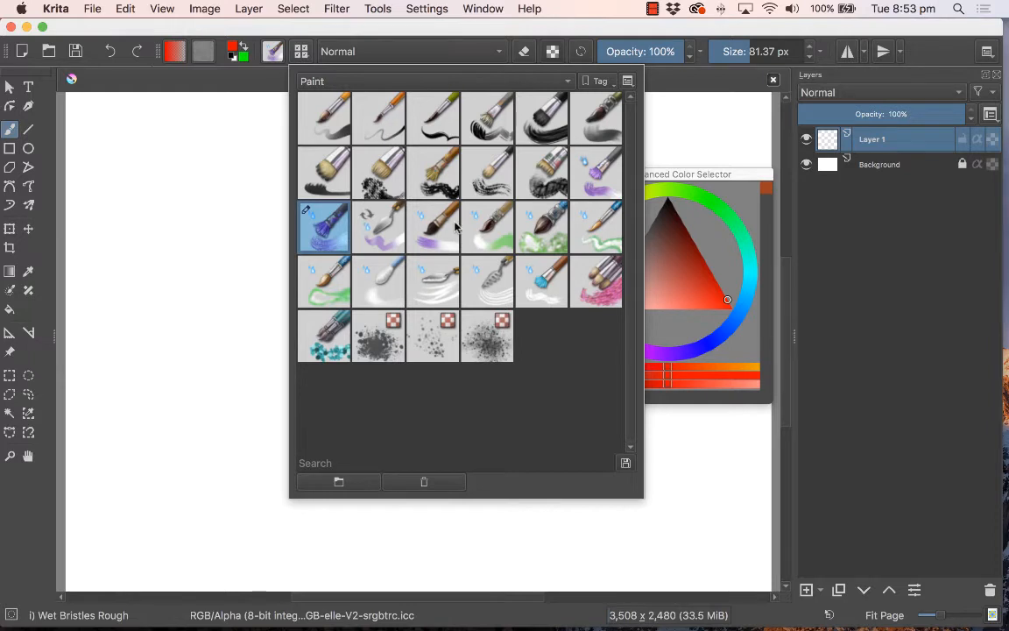
mouse_move(409, 155)
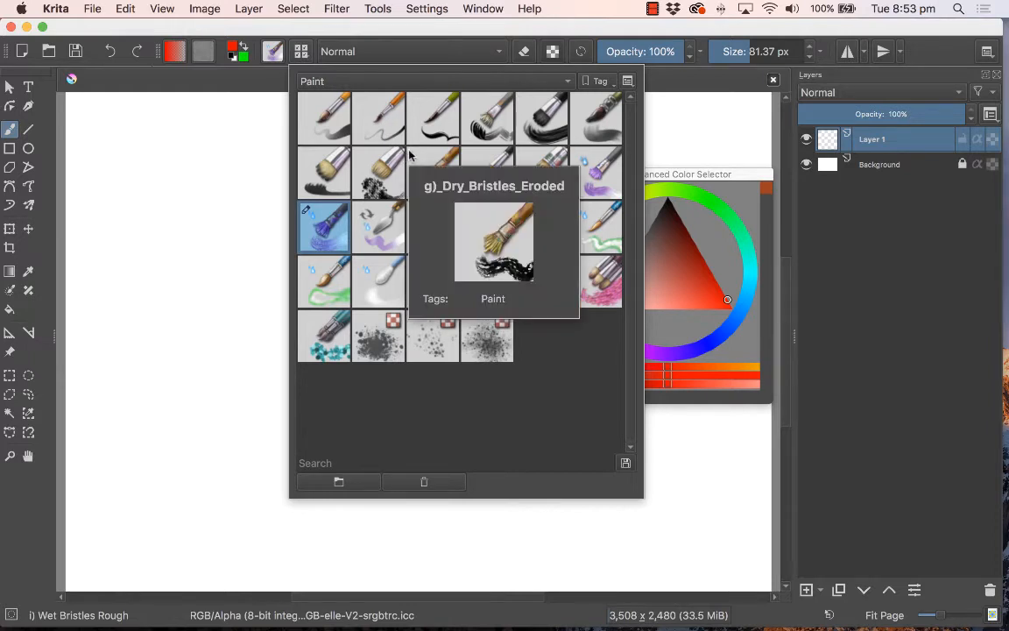
mouse_move(386, 127)
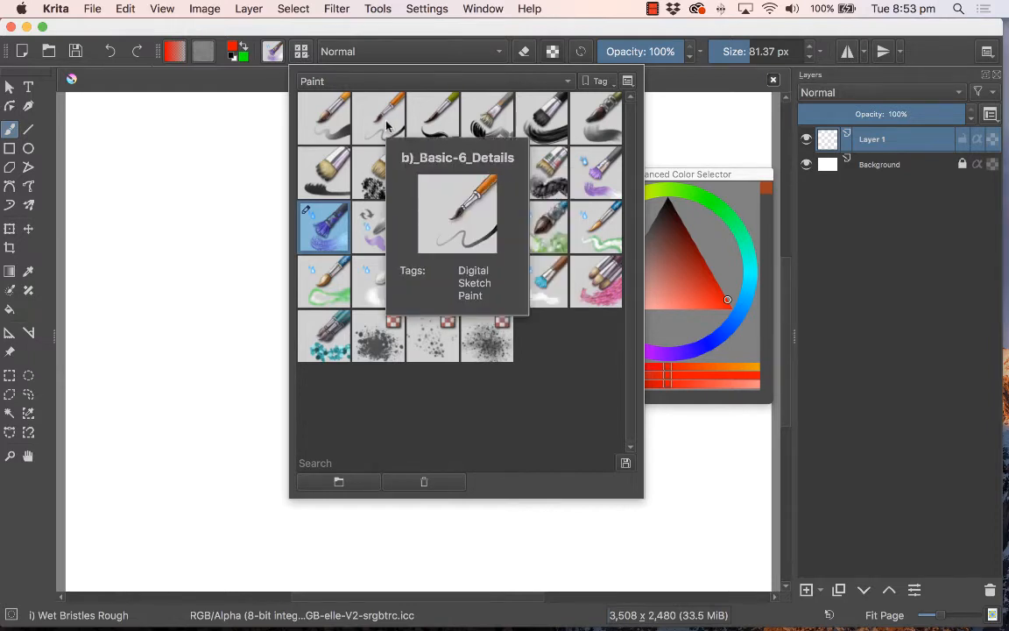
mouse_move(480, 126)
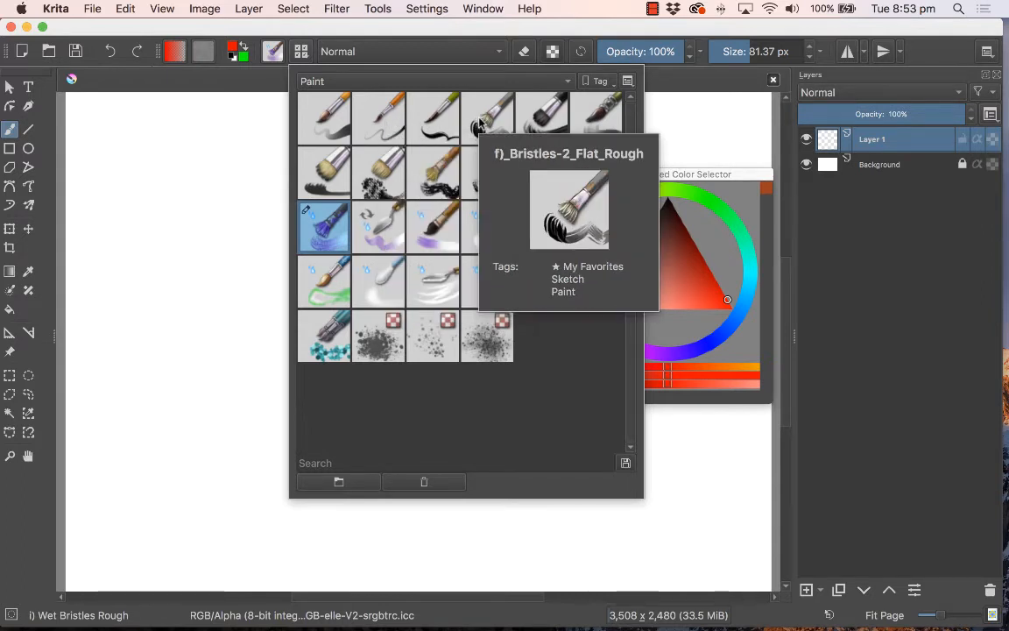
mouse_move(394, 175)
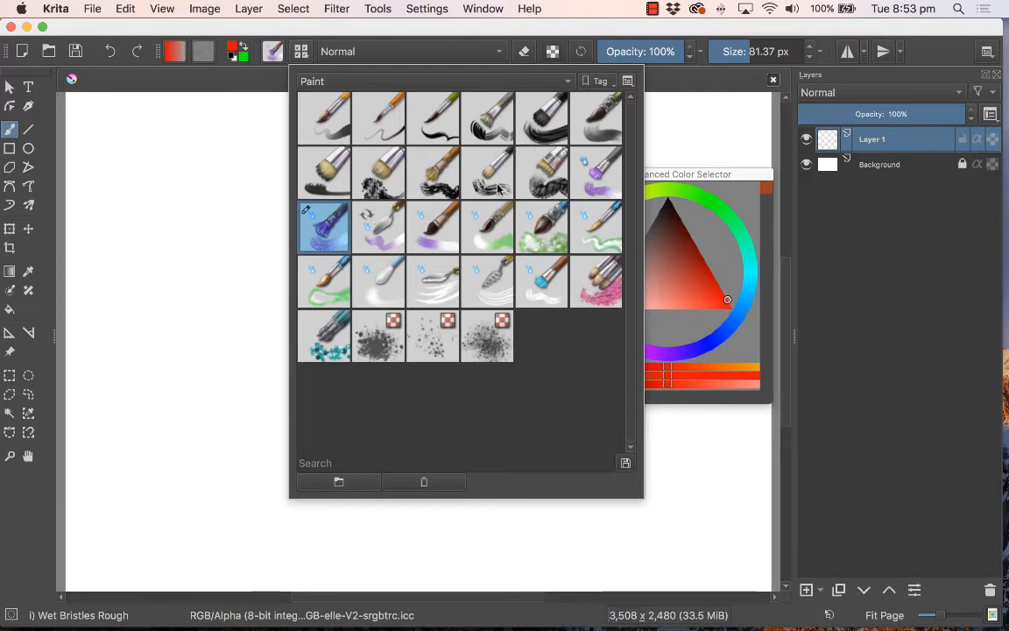
click(628, 81)
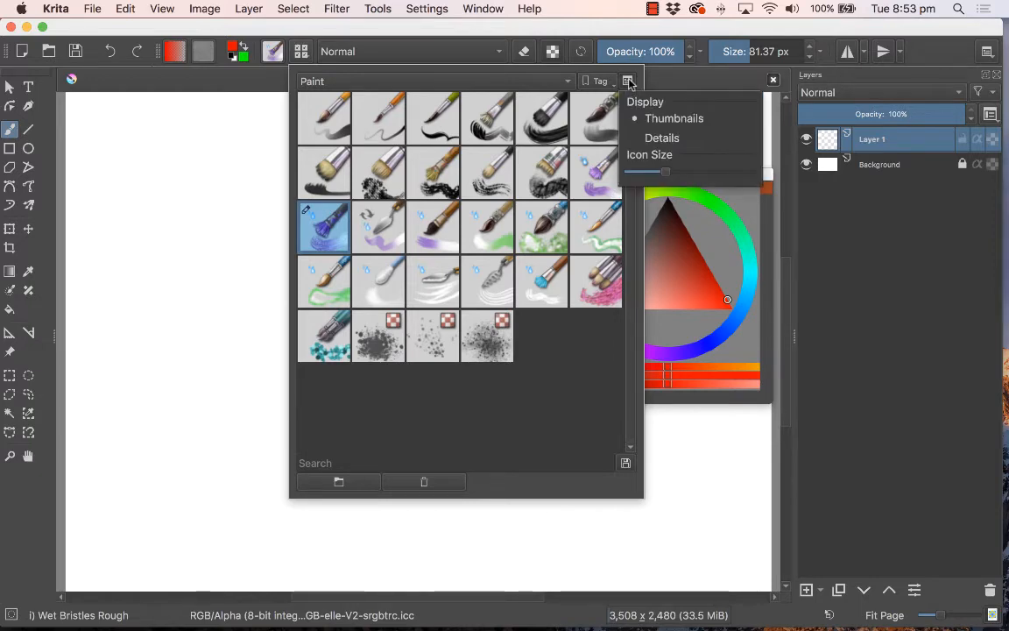
click(682, 139)
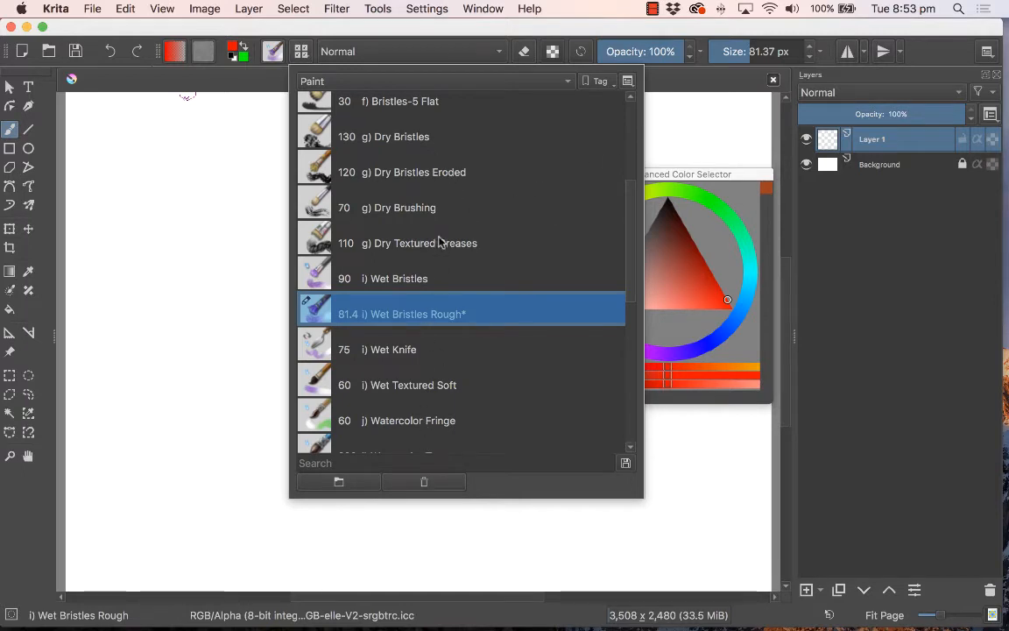
scroll(439, 242, up, 3)
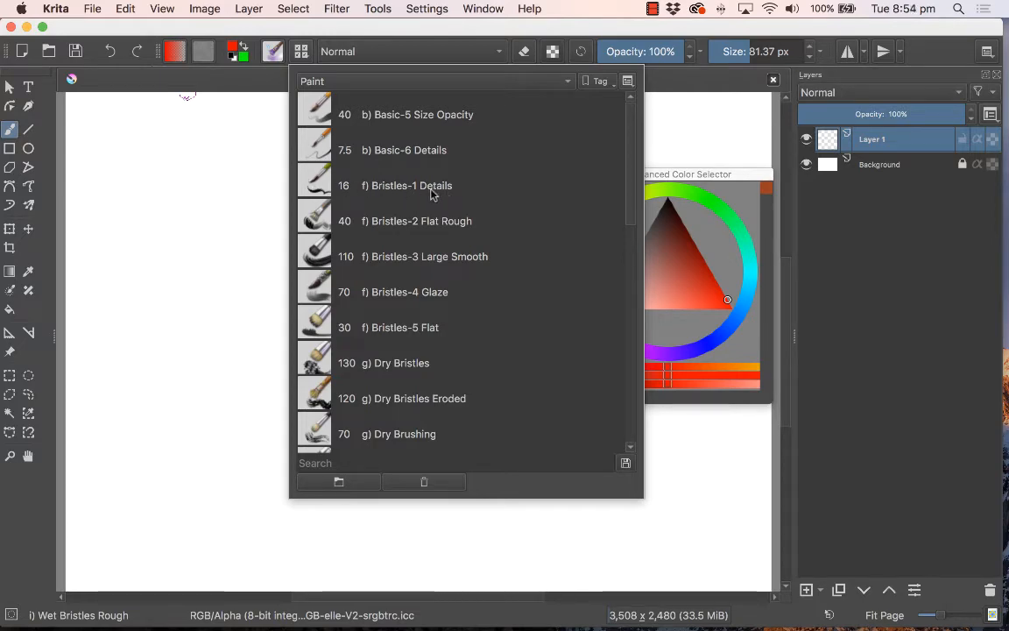
scroll(428, 316, down, 10)
scroll(426, 320, up, 10)
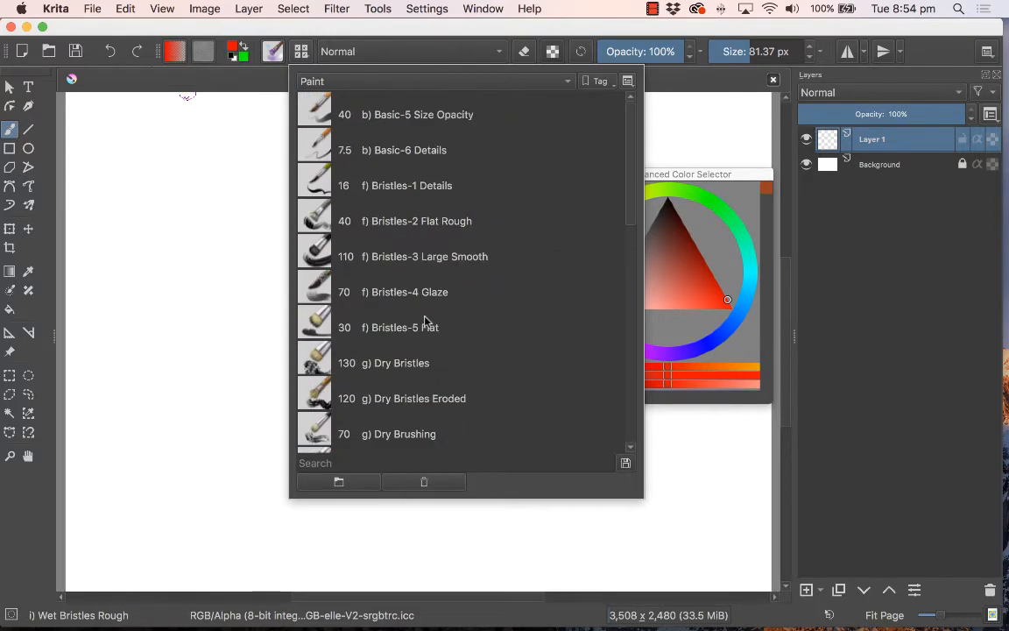
Show all brush presets and browse the list from the erasers through to the stamp brushes
click(331, 82)
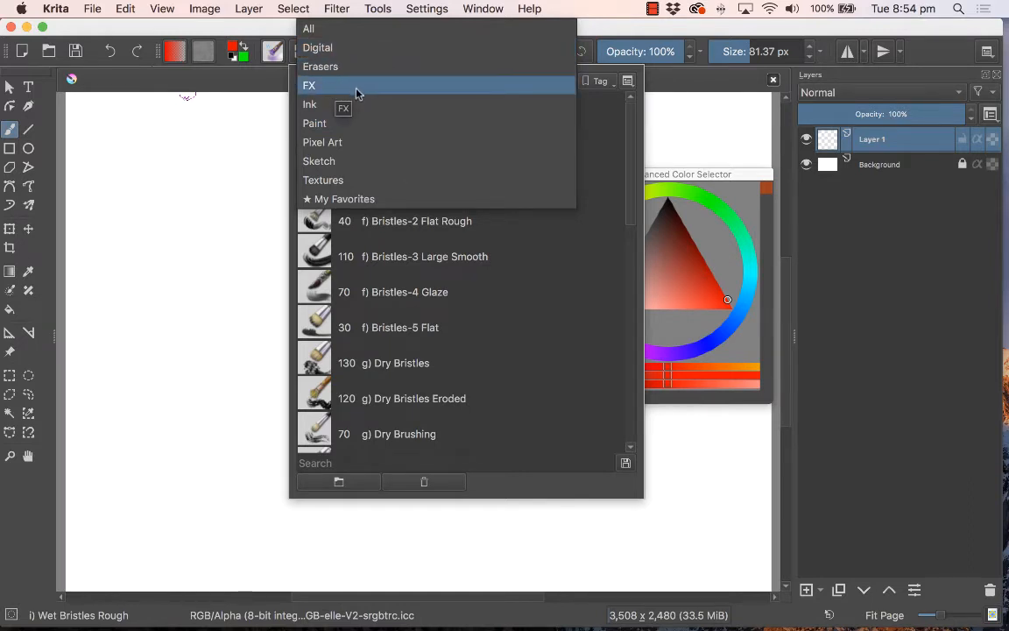
click(310, 29)
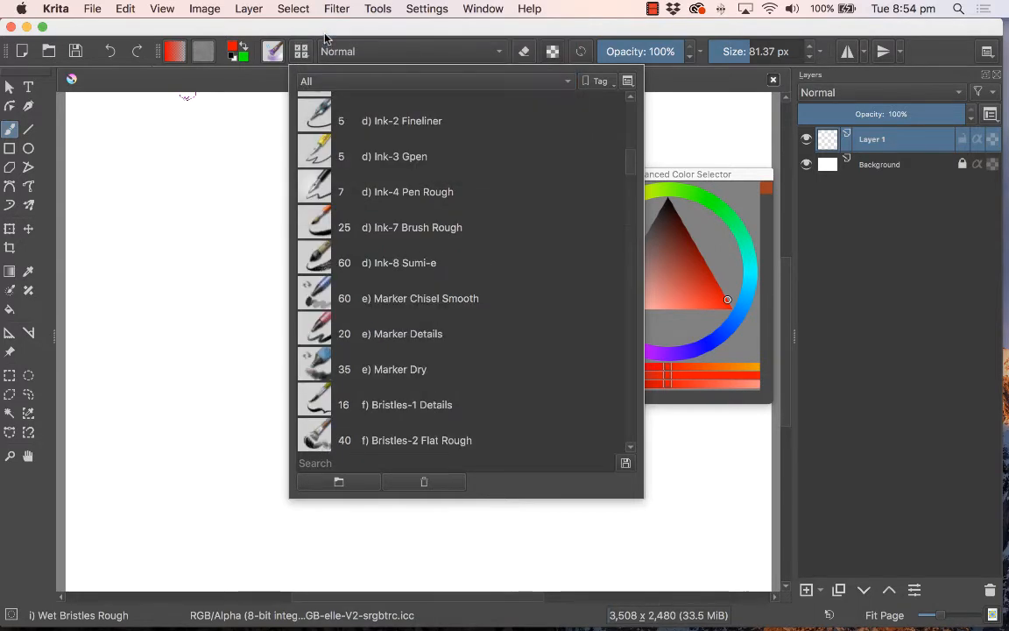
scroll(431, 228, down, 20)
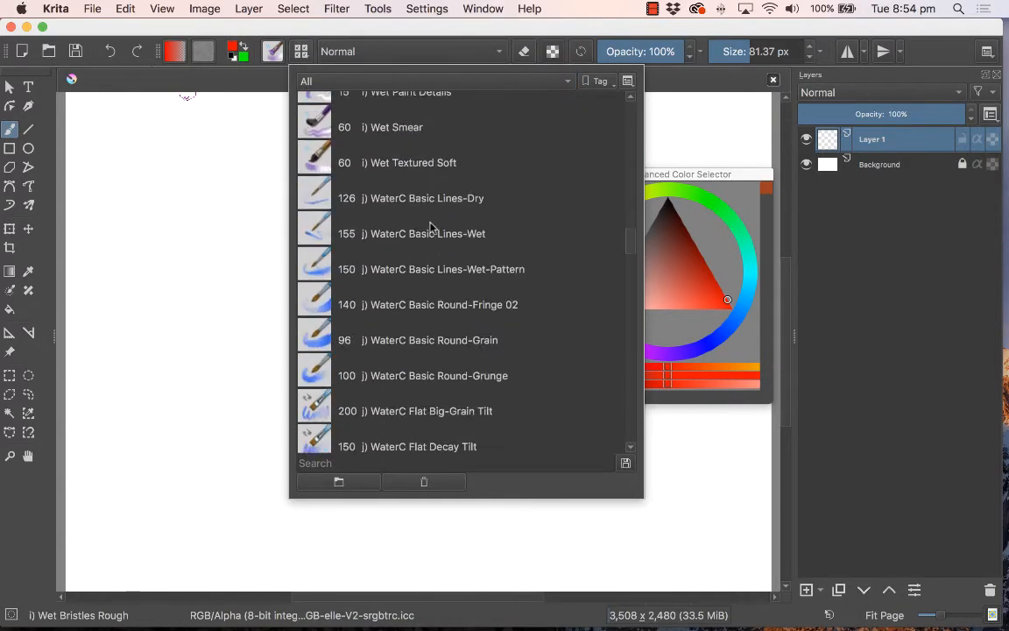
scroll(431, 228, down, 15)
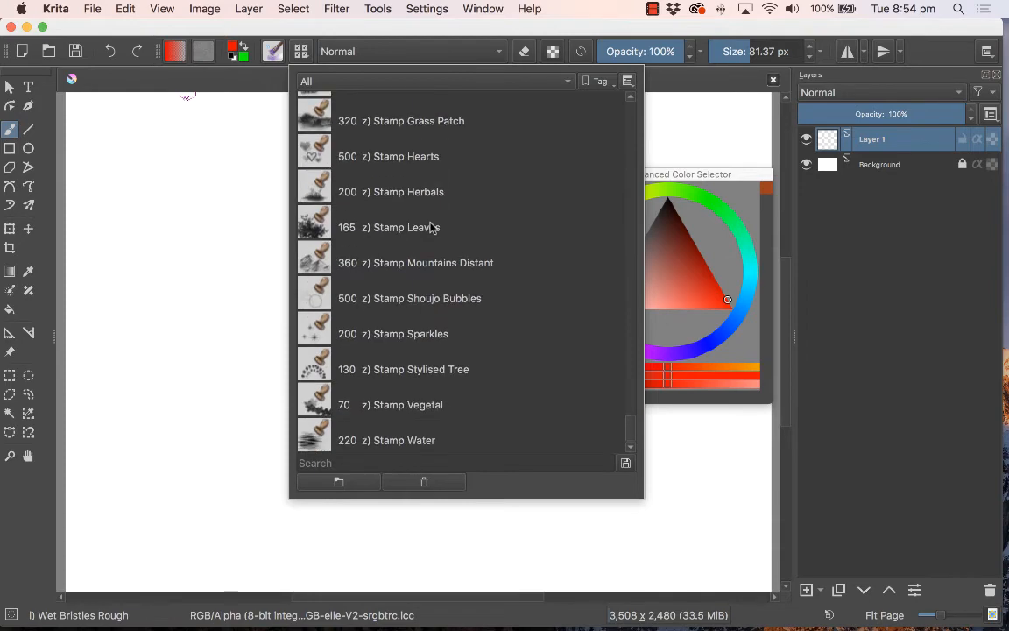
scroll(431, 228, up, 20)
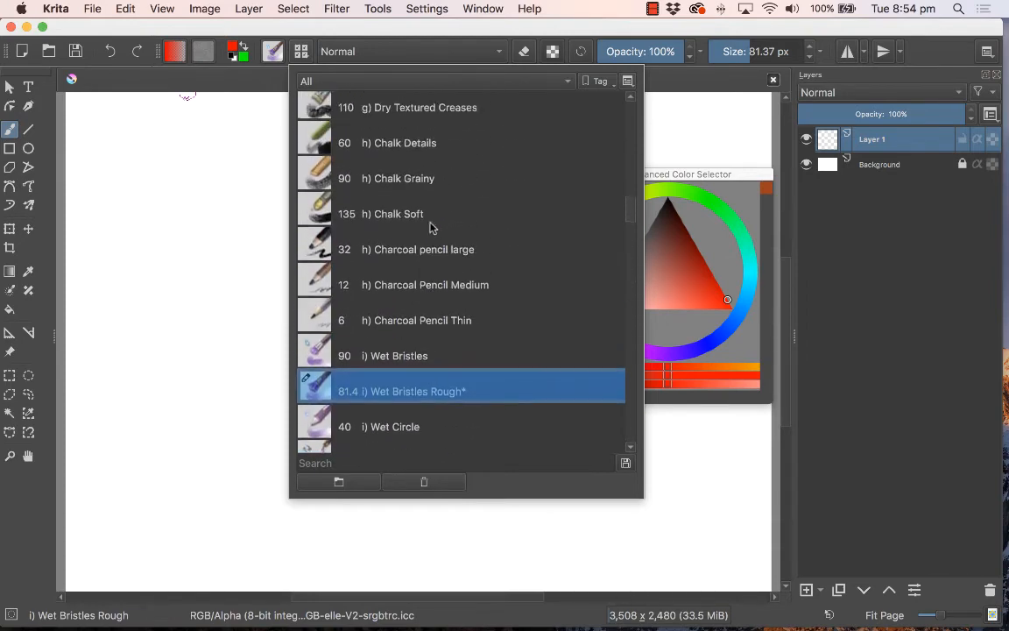
scroll(431, 228, up, 2)
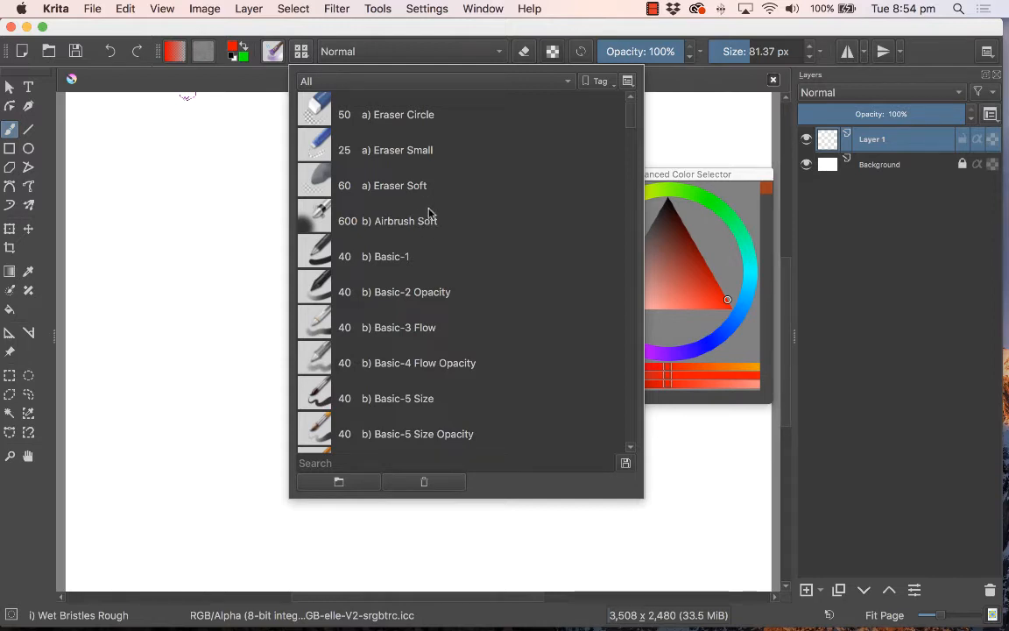
scroll(438, 236, down, 5)
scroll(449, 250, down, 6)
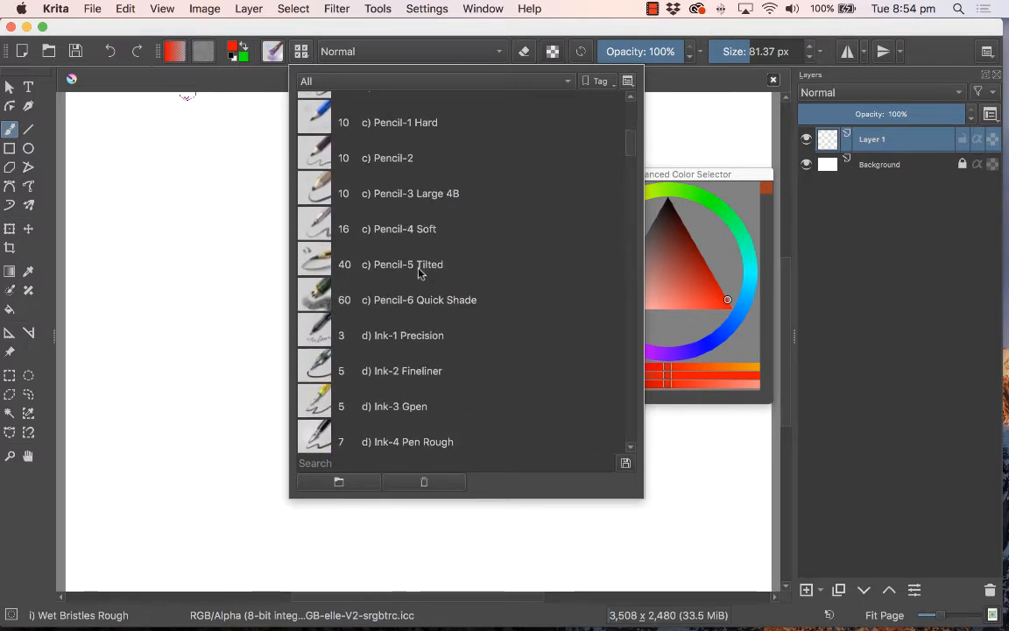
scroll(421, 267, down, 6)
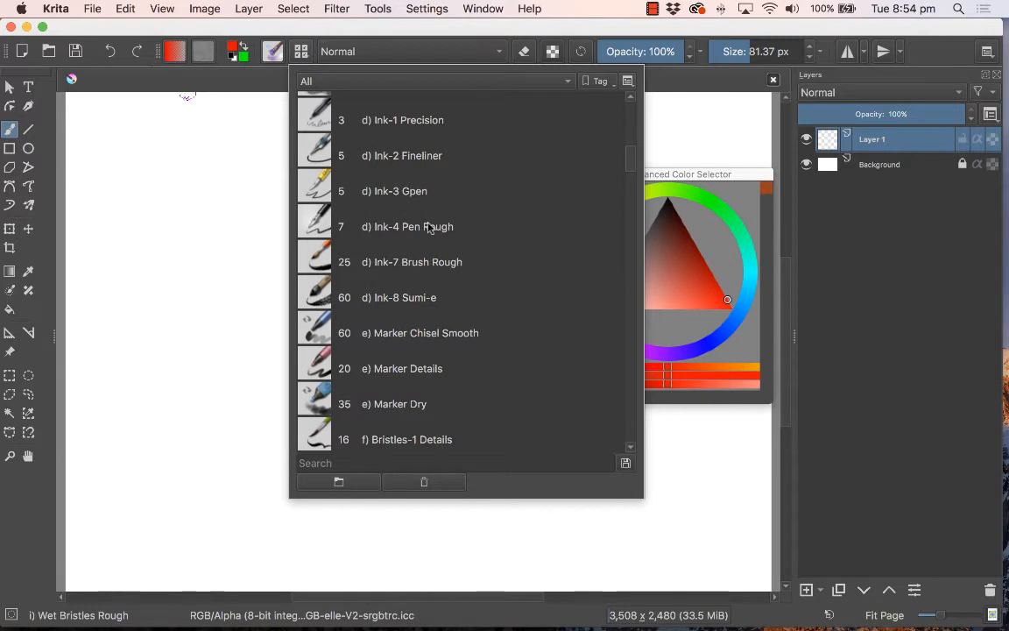
scroll(430, 227, up, 17)
Filter the presets to Paint, choose the Bristles-3 Large Smooth brush and close the chooser
click(372, 82)
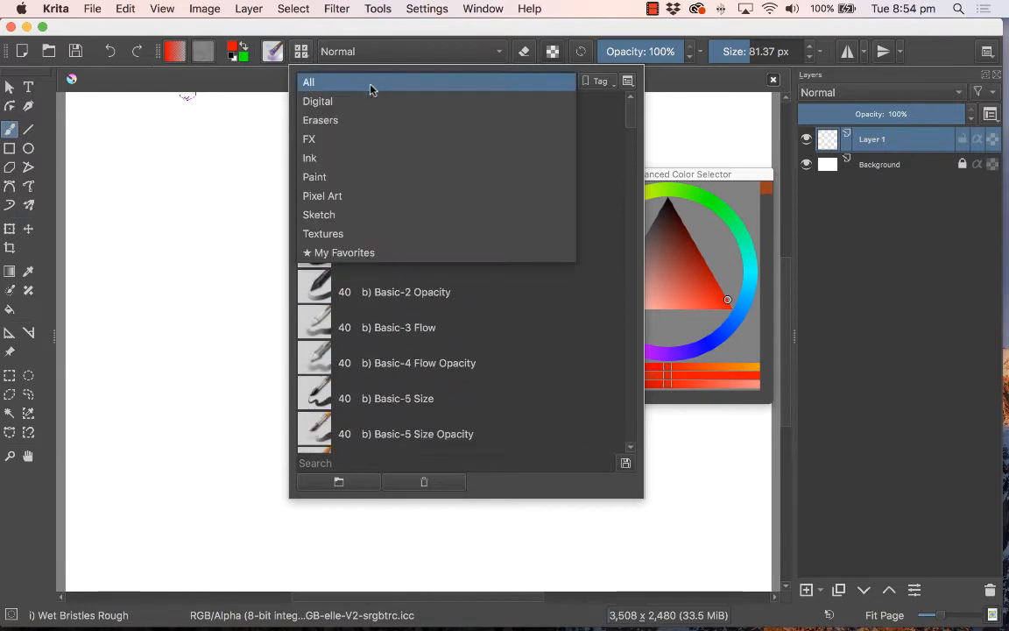
click(347, 178)
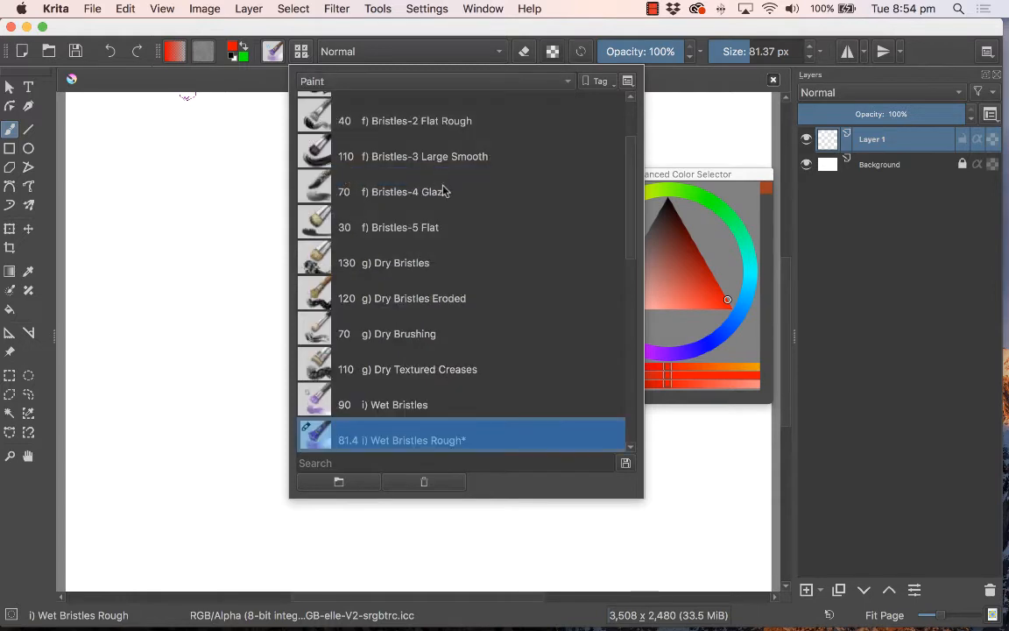
click(396, 159)
click(188, 94)
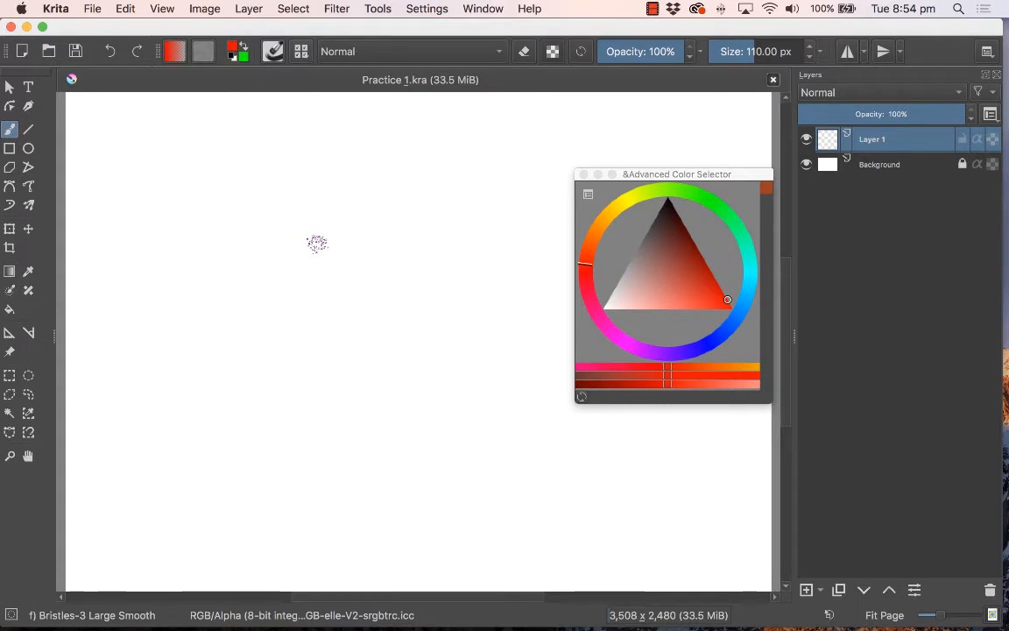
Paint red scribbles across the middle of the canvas on Layer 1 and close the Advanced Color Selector
mouse_move(335, 205)
mouse_down()
mouse_move(250, 296)
mouse_move(361, 229)
mouse_move(348, 316)
mouse_move(368, 383)
mouse_move(393, 406)
mouse_move(414, 396)
mouse_move(366, 380)
mouse_move(389, 271)
mouse_move(367, 239)
mouse_move(299, 254)
mouse_move(291, 243)
mouse_move(299, 220)
mouse_move(253, 212)
mouse_up()
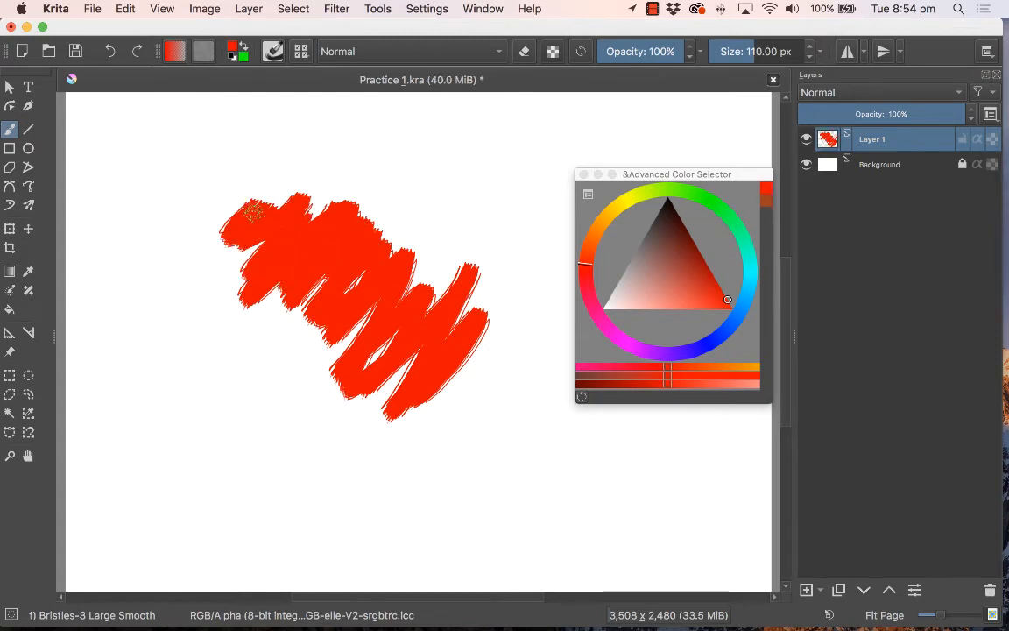
click(584, 177)
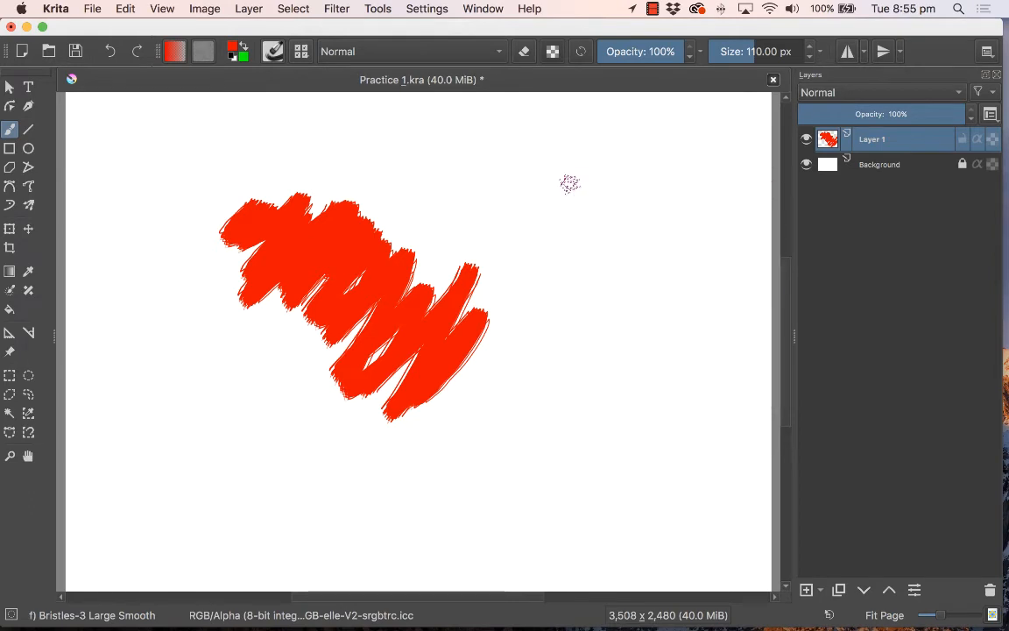
mouse_move(464, 246)
mouse_down()
mouse_move(435, 281)
mouse_move(450, 292)
mouse_move(517, 261)
mouse_move(482, 277)
mouse_move(457, 335)
mouse_move(471, 404)
mouse_move(516, 380)
mouse_up()
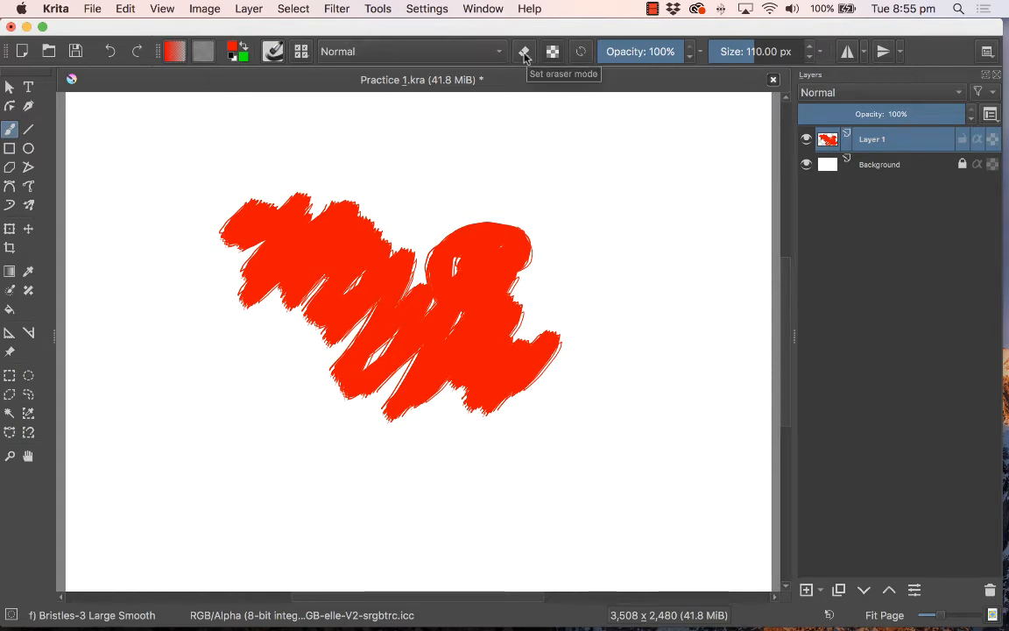
Erase the rounded upper part of the red scribble with the brush in eraser mode and return to painting mode
click(524, 53)
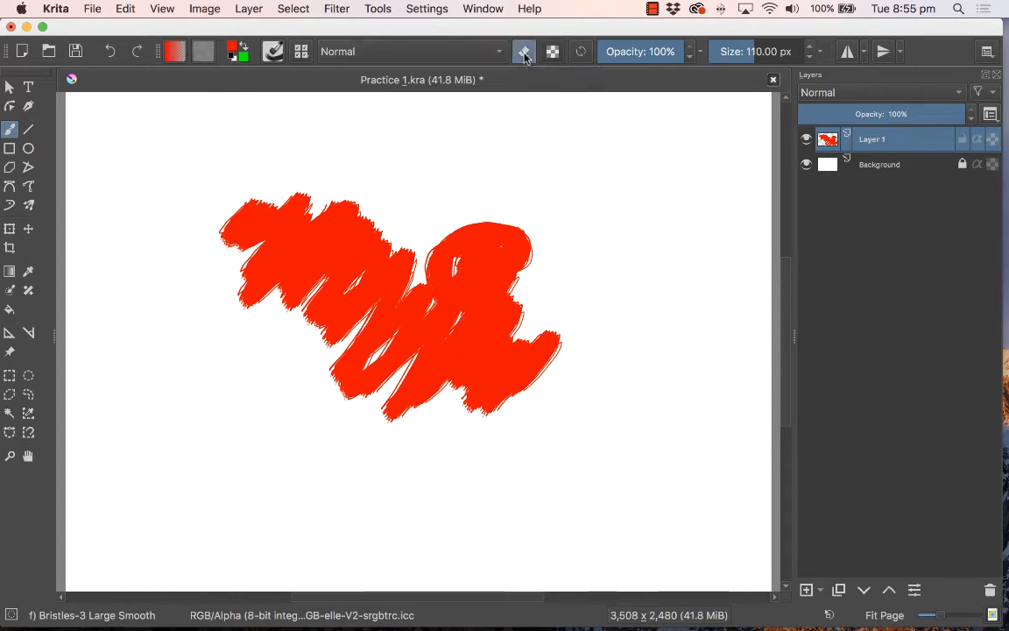
mouse_move(496, 219)
mouse_down()
mouse_move(477, 274)
mouse_move(504, 213)
mouse_move(494, 271)
mouse_move(507, 265)
mouse_move(504, 274)
mouse_move(499, 243)
mouse_move(482, 233)
mouse_move(437, 248)
mouse_move(452, 229)
mouse_move(496, 211)
mouse_move(522, 255)
mouse_move(533, 248)
mouse_move(504, 270)
mouse_up()
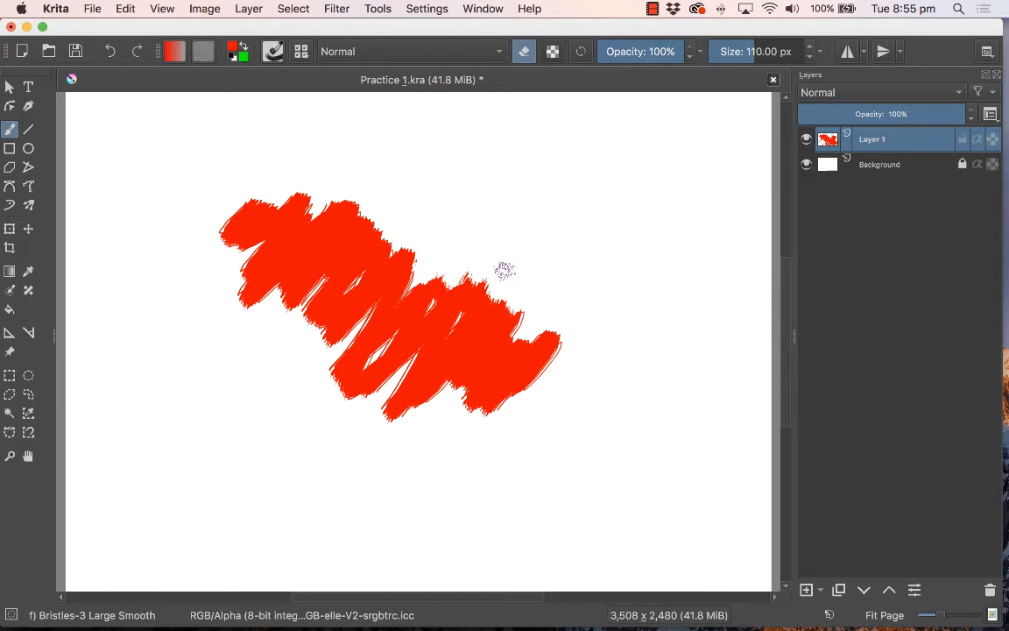
click(523, 55)
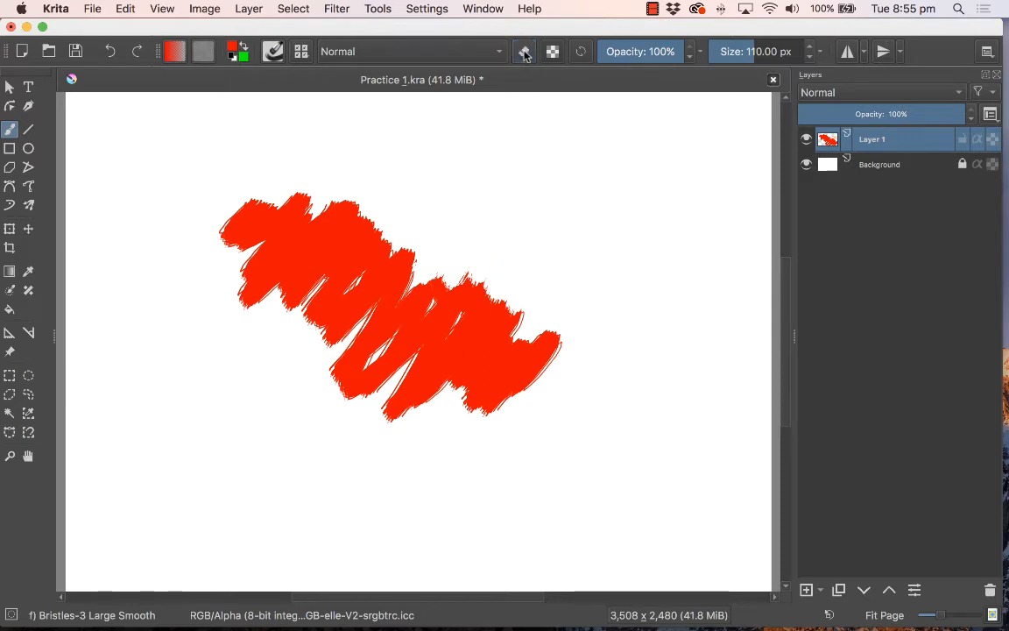
Paint looping red strokes over the erased area and broad curved strokes across the upper canvas
mouse_move(435, 252)
mouse_down()
mouse_move(548, 236)
mouse_move(540, 250)
mouse_move(463, 189)
mouse_move(412, 202)
mouse_move(431, 229)
mouse_up()
mouse_move(478, 253)
mouse_down()
mouse_move(429, 249)
mouse_move(497, 247)
mouse_up()
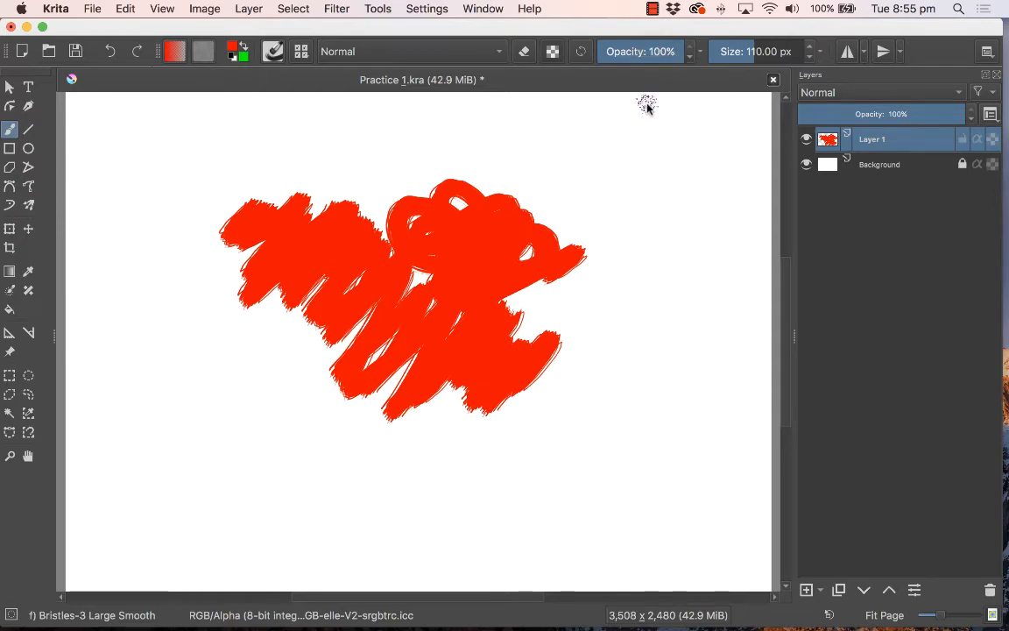
mouse_move(485, 145)
mouse_down()
mouse_move(622, 199)
mouse_move(664, 243)
mouse_up()
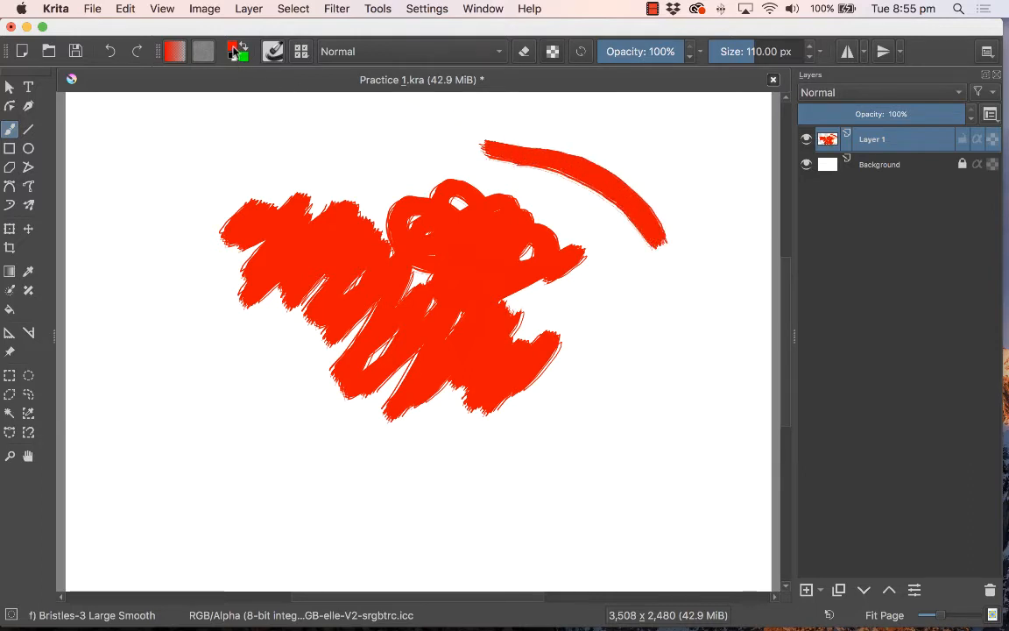
mouse_move(411, 140)
mouse_down()
mouse_move(526, 131)
mouse_move(668, 164)
mouse_move(510, 147)
mouse_move(385, 163)
mouse_up()
mouse_move(496, 147)
mouse_down()
mouse_move(417, 155)
mouse_move(572, 178)
mouse_move(431, 160)
mouse_move(557, 185)
mouse_move(565, 157)
mouse_up()
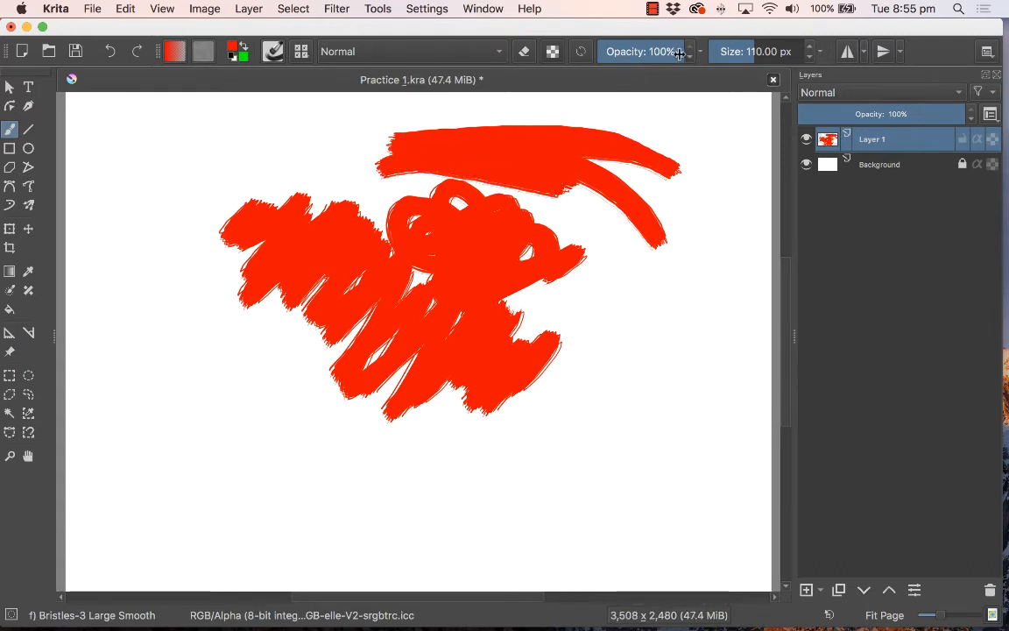
Set the brush opacity to 50% and paint overlapping translucent red strokes beside the main scribble
mouse_move(681, 53)
mouse_down()
mouse_move(628, 52)
mouse_move(643, 52)
mouse_up()
mouse_move(604, 304)
mouse_down()
mouse_move(661, 286)
mouse_move(592, 325)
mouse_move(654, 303)
mouse_move(587, 330)
mouse_move(666, 305)
mouse_move(601, 334)
mouse_move(664, 312)
mouse_move(576, 367)
mouse_move(678, 328)
mouse_move(589, 308)
mouse_move(675, 360)
mouse_move(597, 317)
mouse_move(646, 363)
mouse_move(600, 314)
mouse_up()
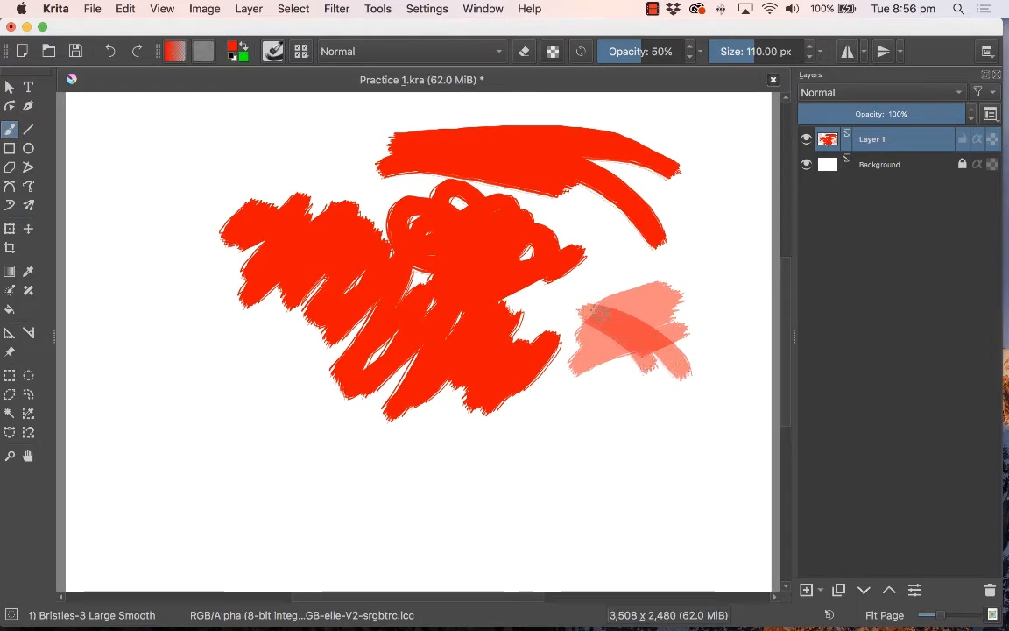
mouse_move(676, 279)
mouse_down()
mouse_move(644, 294)
mouse_move(603, 371)
mouse_move(651, 299)
mouse_move(609, 370)
mouse_move(641, 300)
mouse_move(614, 349)
mouse_up()
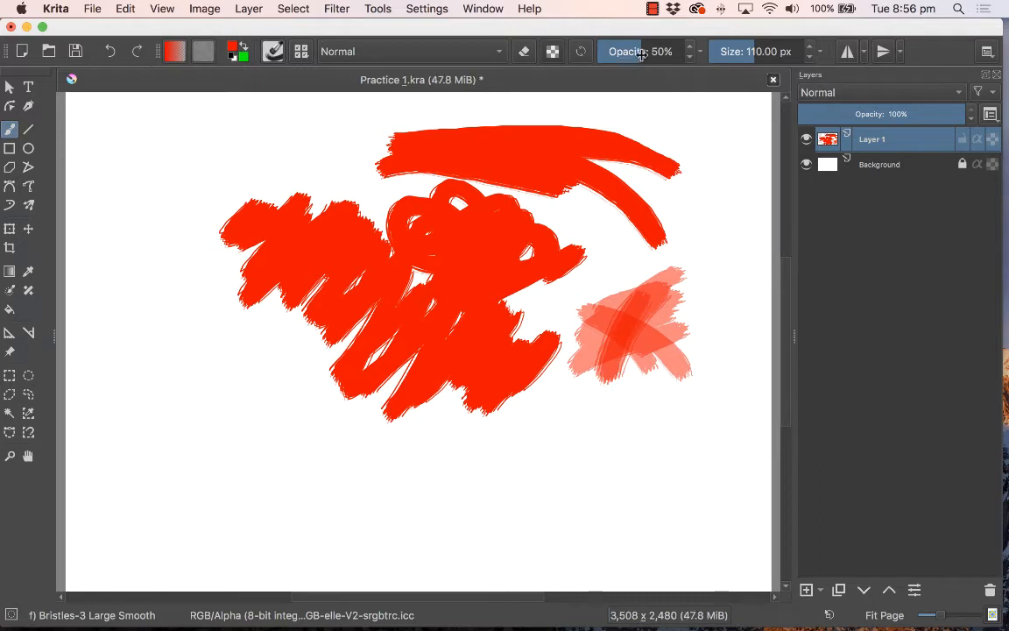
Lower the brush opacity to 21% and build up overlapping faint red strokes above the translucent patch
drag(638, 50, 617, 53)
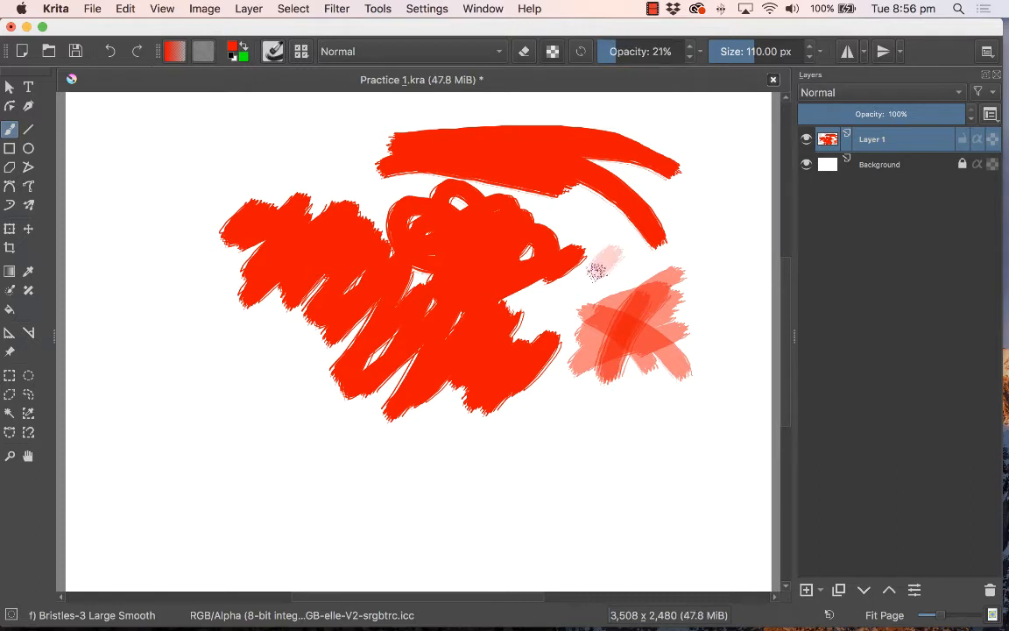
mouse_move(595, 266)
mouse_down()
mouse_move(641, 267)
mouse_move(568, 300)
mouse_up()
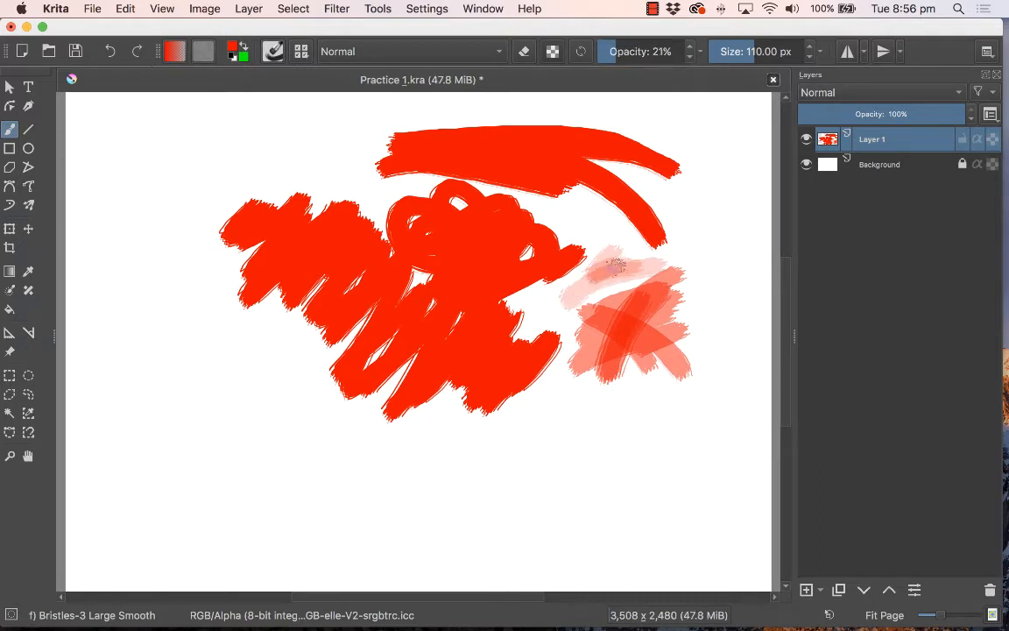
mouse_move(615, 264)
mouse_down()
mouse_move(577, 277)
mouse_move(591, 286)
mouse_move(622, 279)
mouse_move(591, 256)
mouse_move(596, 273)
mouse_move(607, 253)
mouse_move(596, 255)
mouse_move(614, 261)
mouse_move(591, 272)
mouse_move(632, 256)
mouse_move(600, 273)
mouse_move(615, 270)
mouse_move(611, 247)
mouse_move(591, 276)
mouse_move(622, 261)
mouse_move(607, 232)
mouse_move(596, 235)
mouse_move(605, 261)
mouse_move(618, 241)
mouse_move(604, 256)
mouse_move(604, 230)
mouse_move(618, 253)
mouse_up()
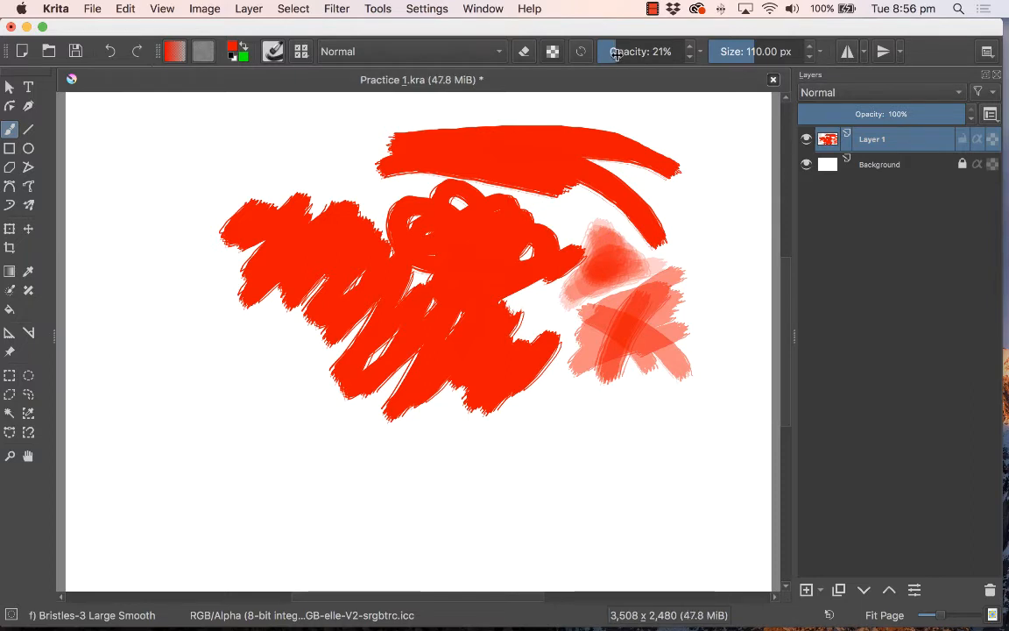
Paint a curved stroke near the canvas edge at 49% opacity, and an arched one on the opposite side at 100%
drag(616, 56, 641, 53)
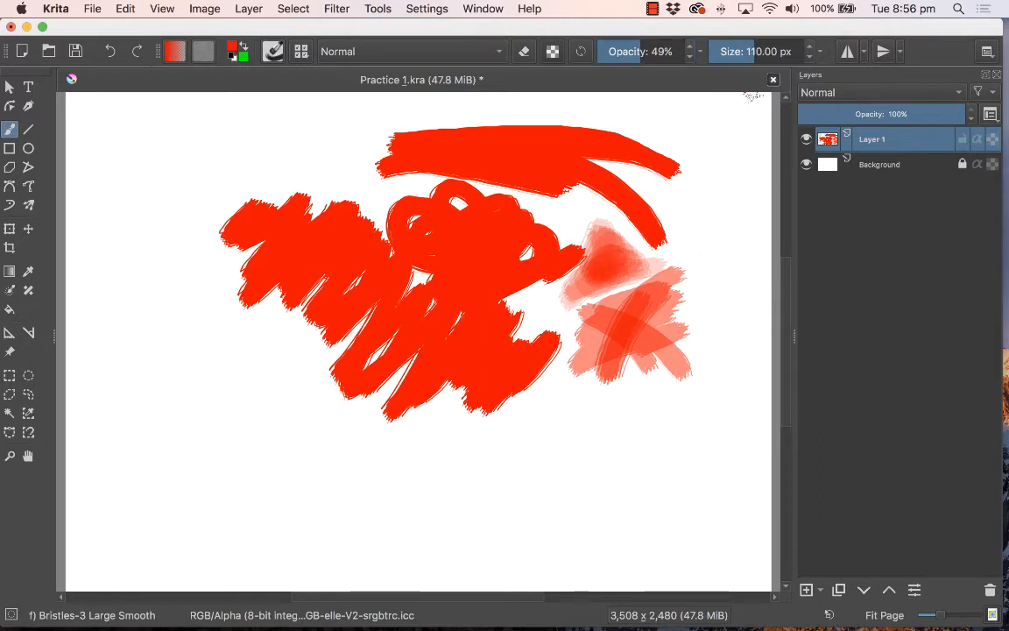
mouse_move(721, 221)
mouse_down()
mouse_move(675, 111)
mouse_move(718, 236)
mouse_move(718, 284)
mouse_up()
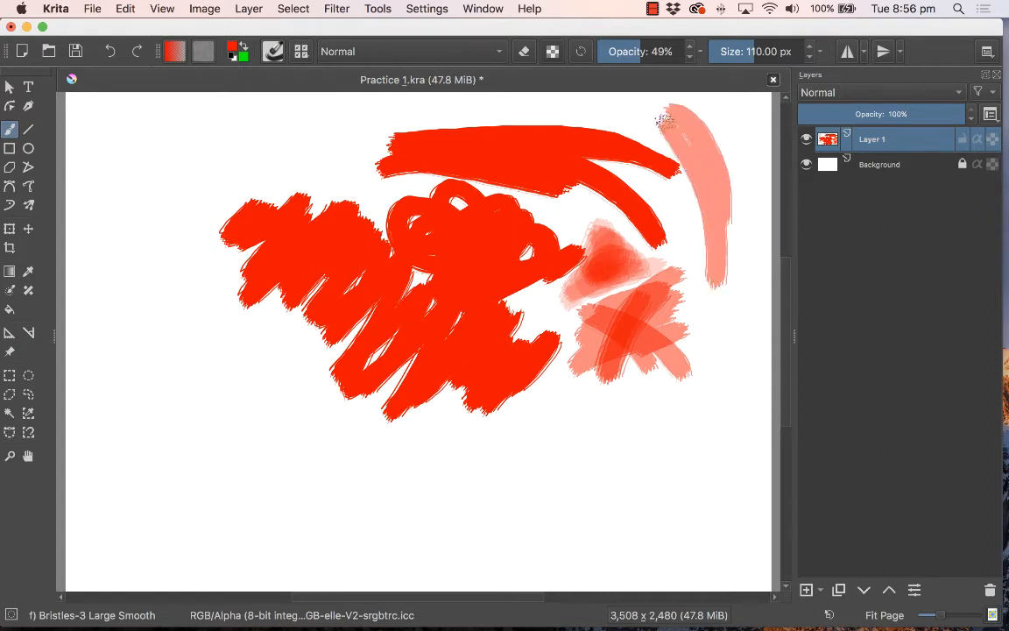
drag(641, 52, 687, 52)
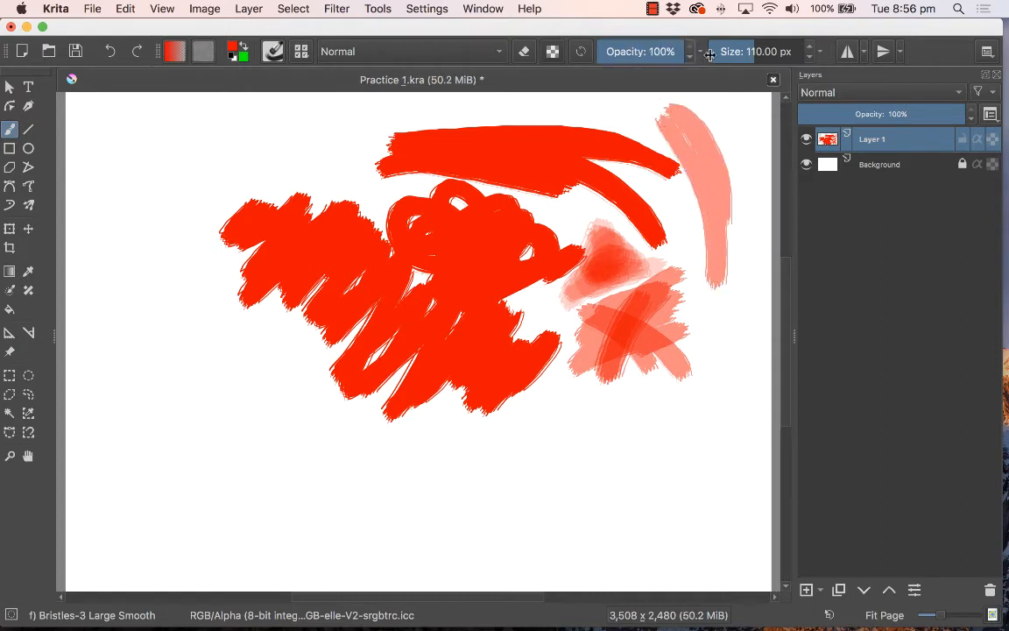
mouse_move(286, 159)
mouse_down()
mouse_move(338, 140)
mouse_move(210, 133)
mouse_move(320, 153)
mouse_move(180, 162)
mouse_up()
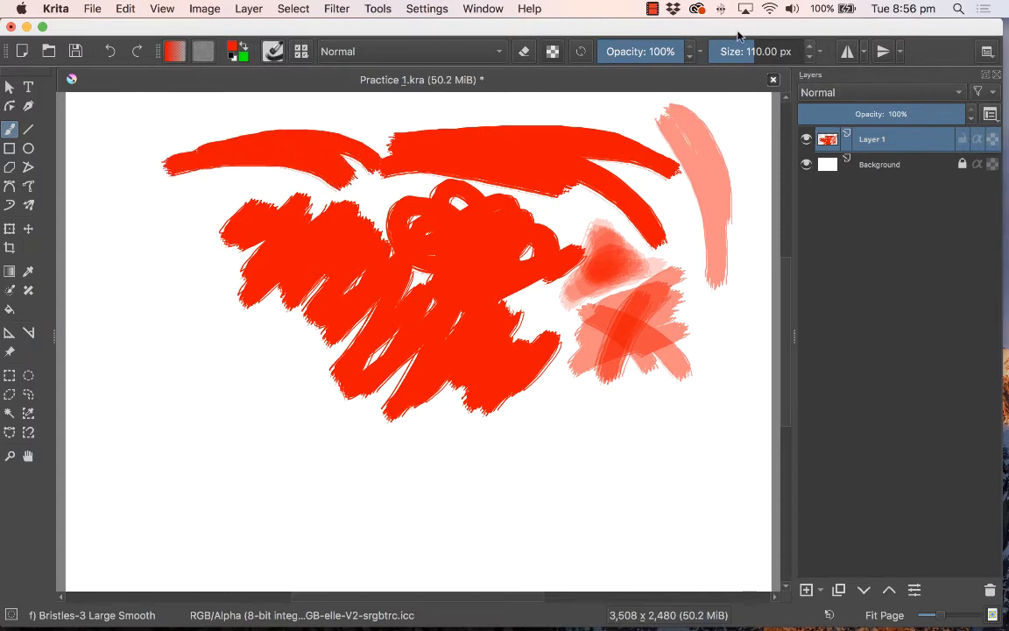
Paint a broad curved band at brush size 394.37 px and thin zigzag lines at 18.97 px
drag(758, 52, 784, 51)
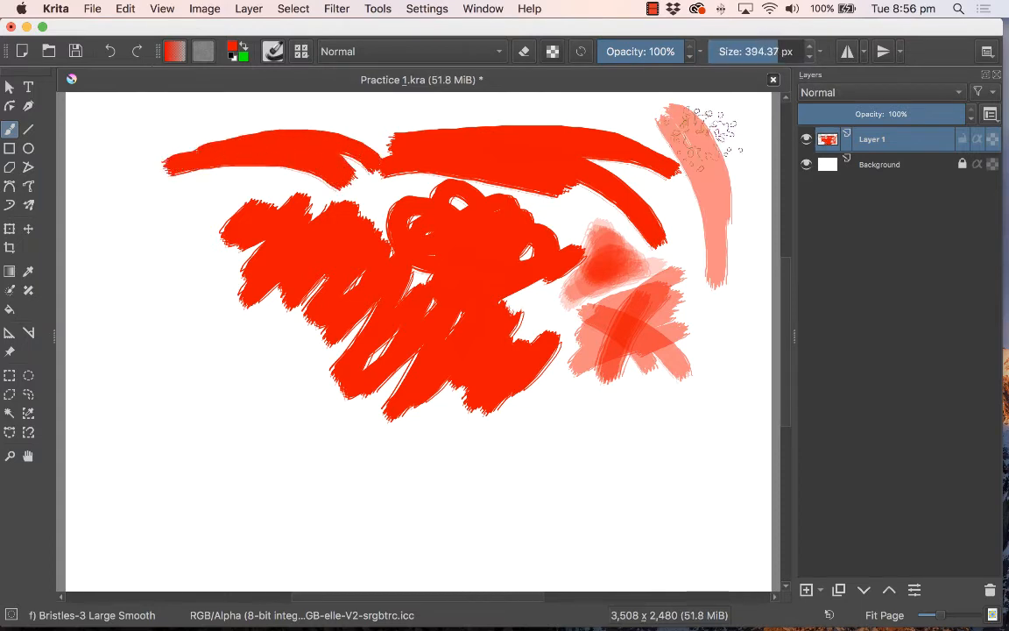
mouse_move(596, 406)
mouse_down()
mouse_move(589, 433)
mouse_move(420, 420)
mouse_move(587, 416)
mouse_move(377, 425)
mouse_move(613, 434)
mouse_move(543, 412)
mouse_up()
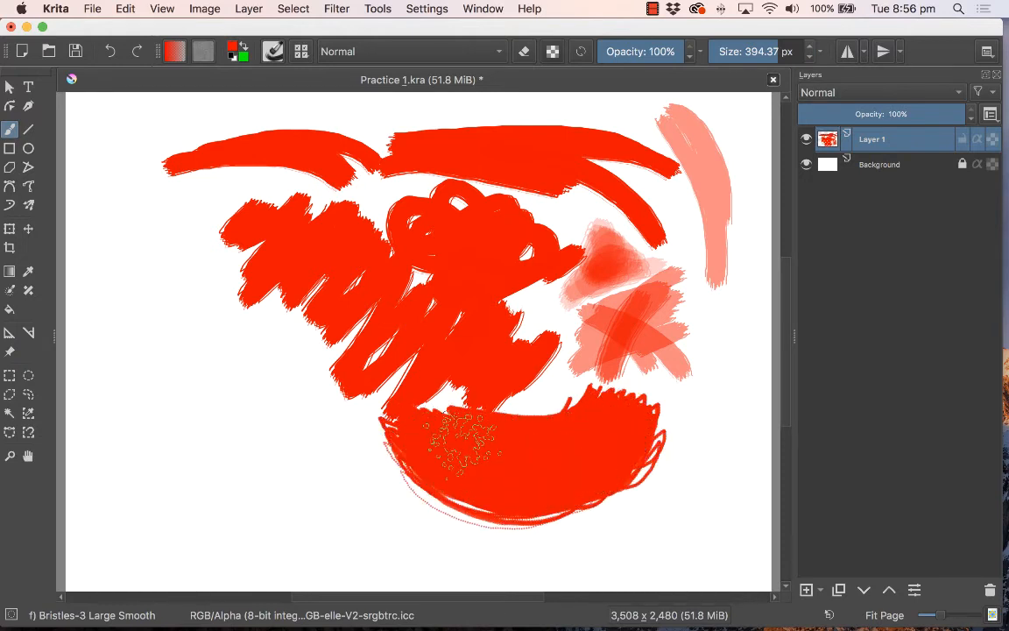
click(744, 51)
drag(744, 51, 734, 48)
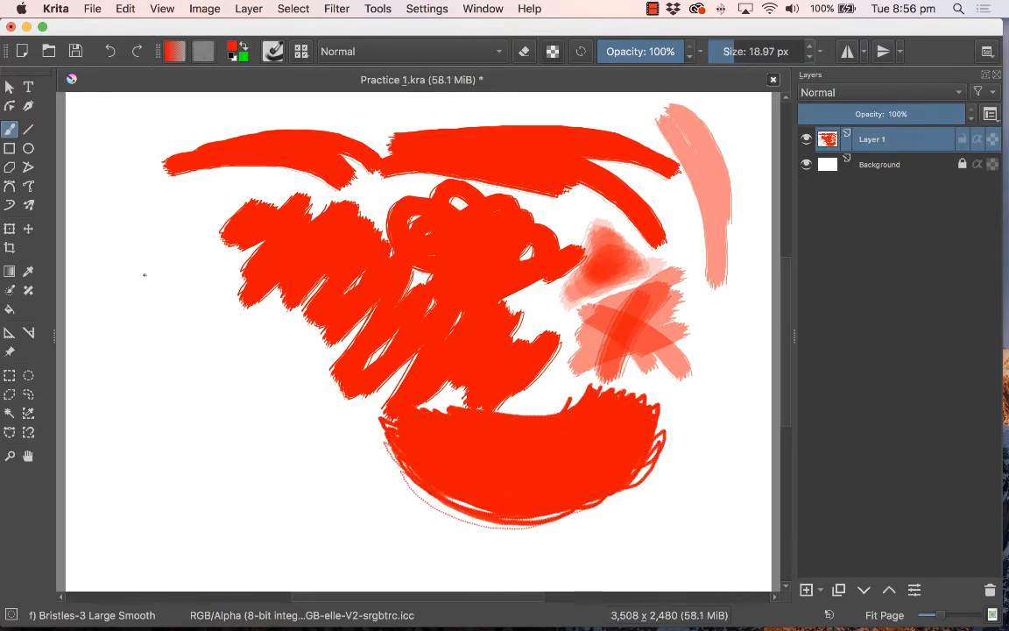
drag(158, 268, 205, 381)
mouse_move(196, 287)
mouse_down()
mouse_move(200, 352)
mouse_move(221, 379)
mouse_move(210, 302)
mouse_move(267, 444)
mouse_move(240, 338)
mouse_move(267, 394)
mouse_move(284, 404)
mouse_move(254, 320)
mouse_move(300, 390)
mouse_up()
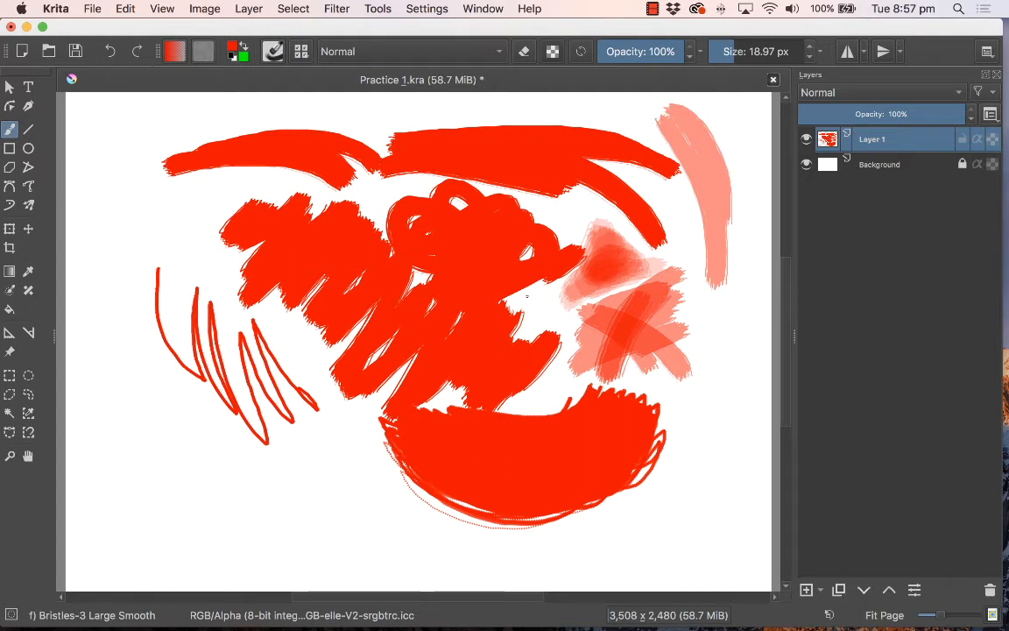
Fill Layer 1 with the green background colour, then try the Snow pencil as the background colour and check it on the colour wheel
key(BackSpace)
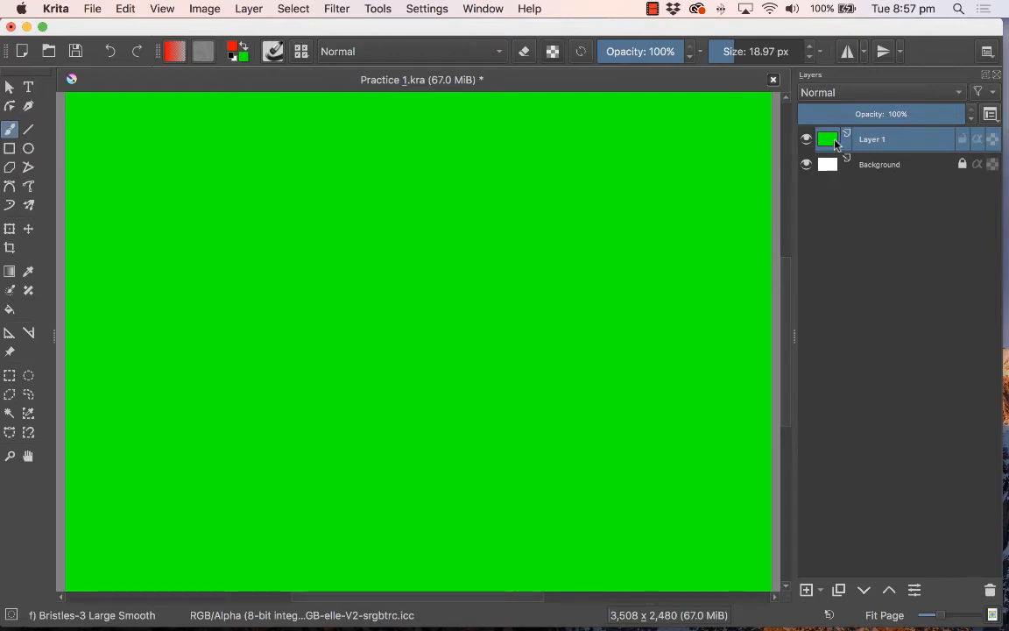
click(242, 56)
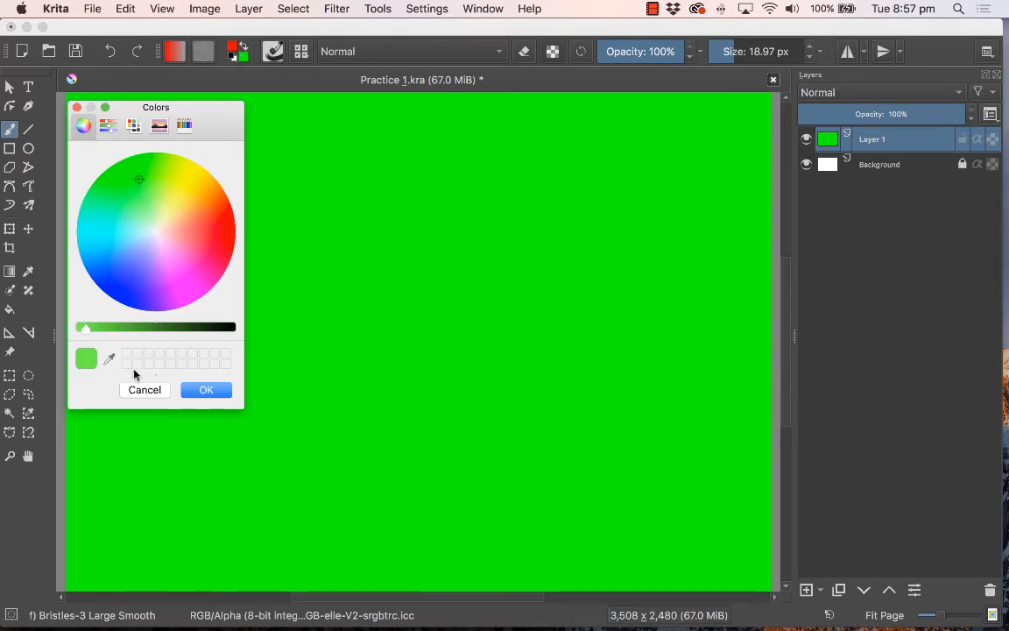
click(184, 124)
click(236, 188)
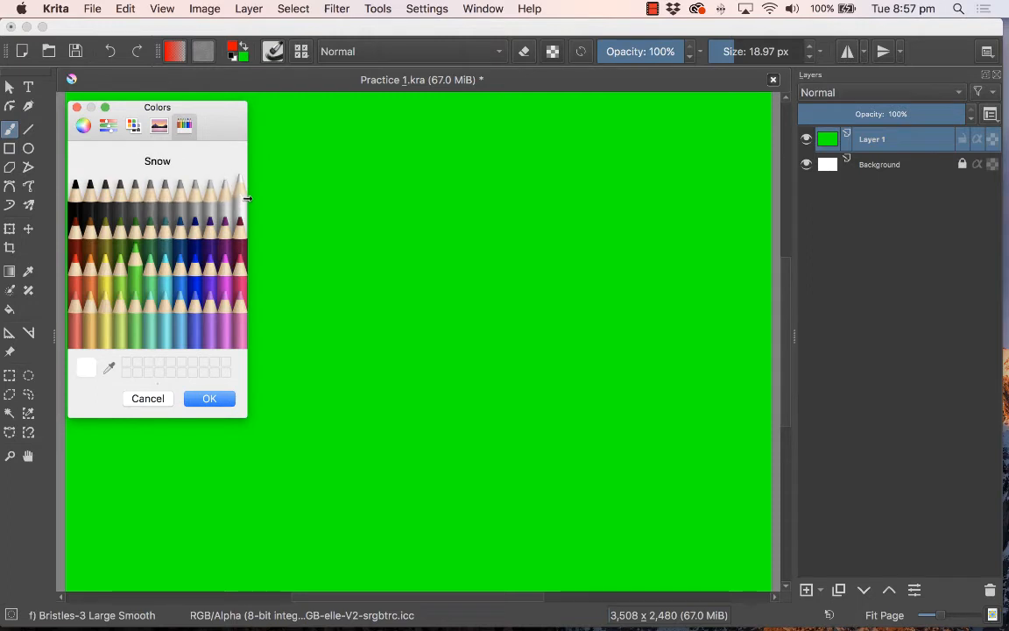
click(83, 125)
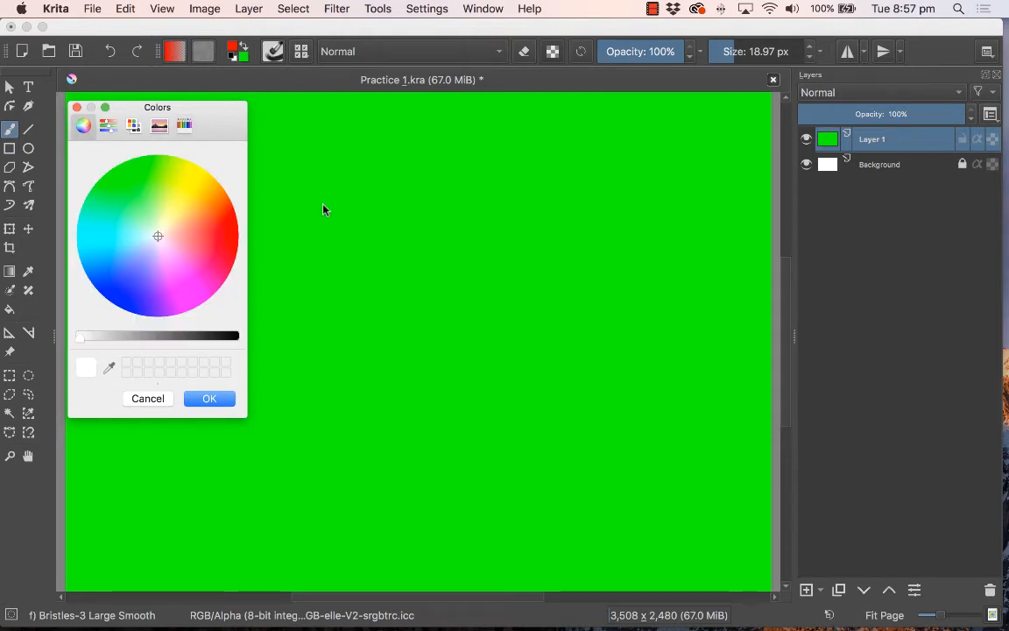
click(188, 399)
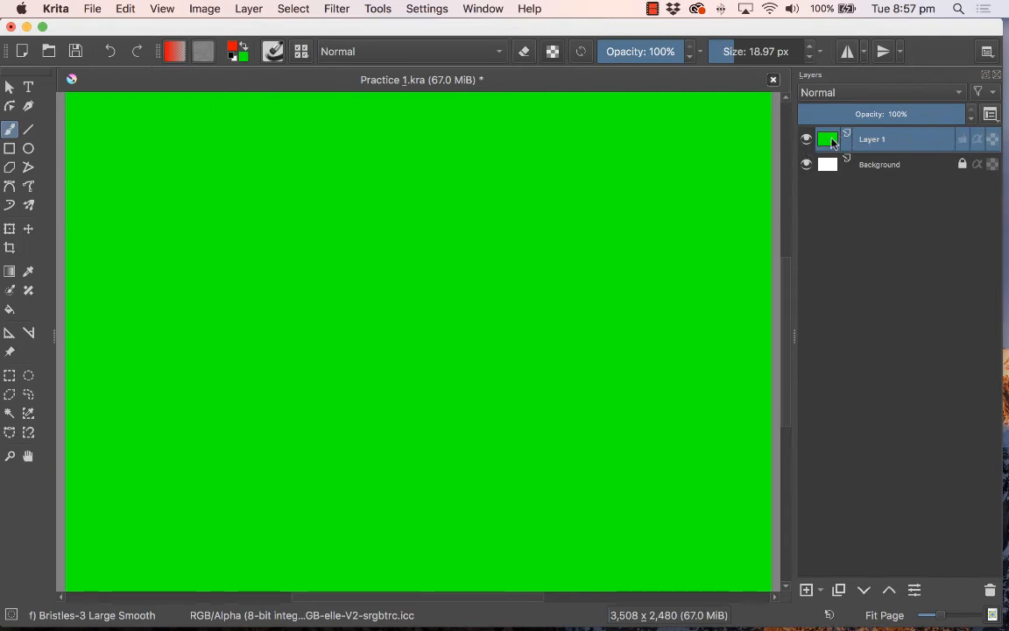
Undo the green fill and all the earlier red strokes until Layer 1 is empty
key(ctrl+z)
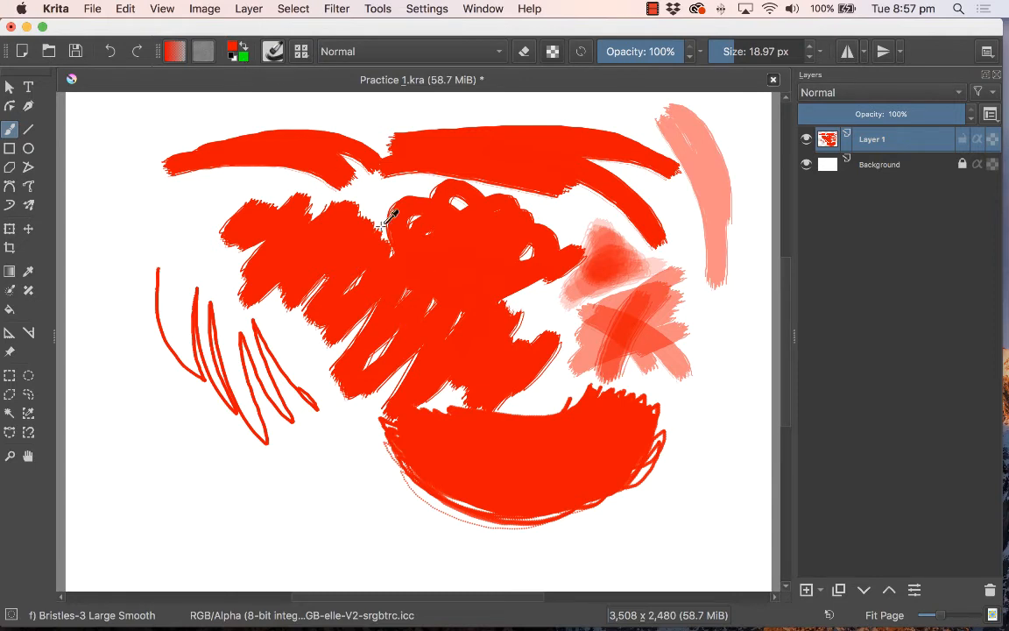
key(super+z)
key(super+z)
key(super+z)
key(super+z)
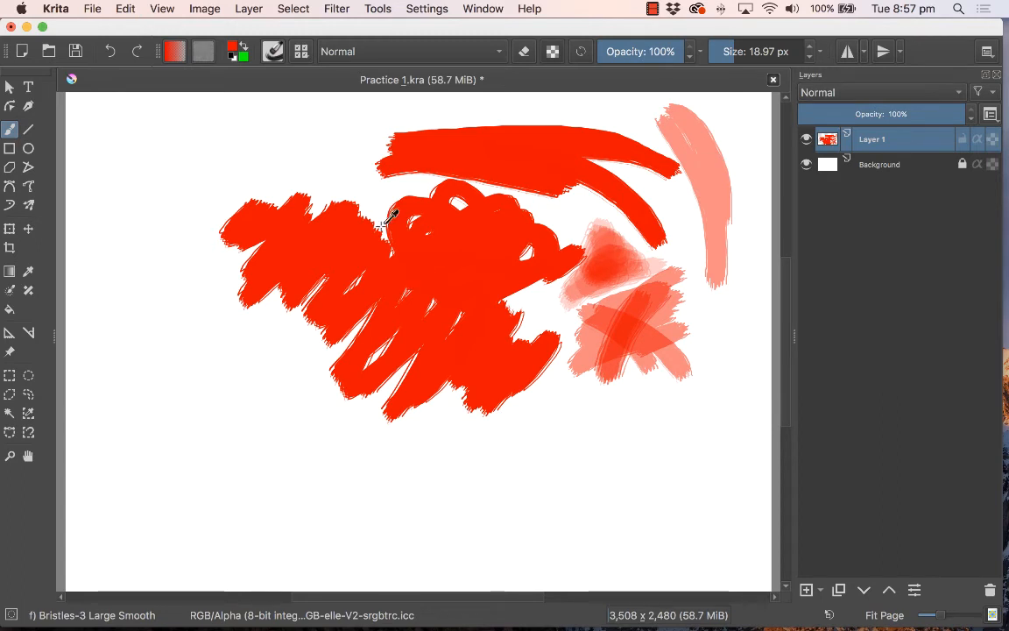
key(super+z)
key(super+z)
key(super+z)
key(super+z)
key(super+z)
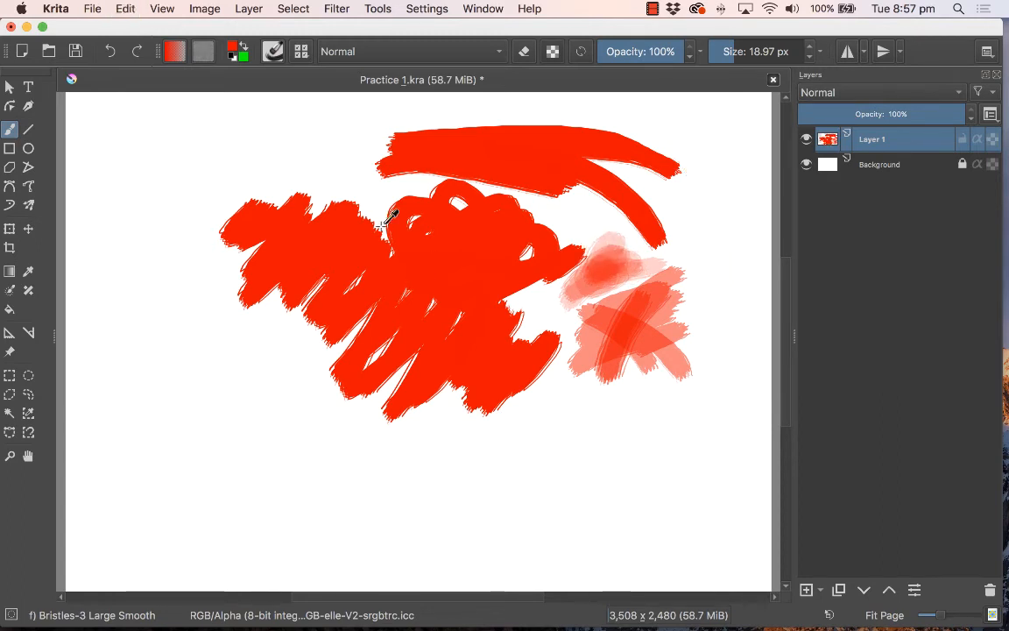
key(super+z)
key(super+z)
key(super+z)
key(super+z)
key(super+z)
key(super+z)
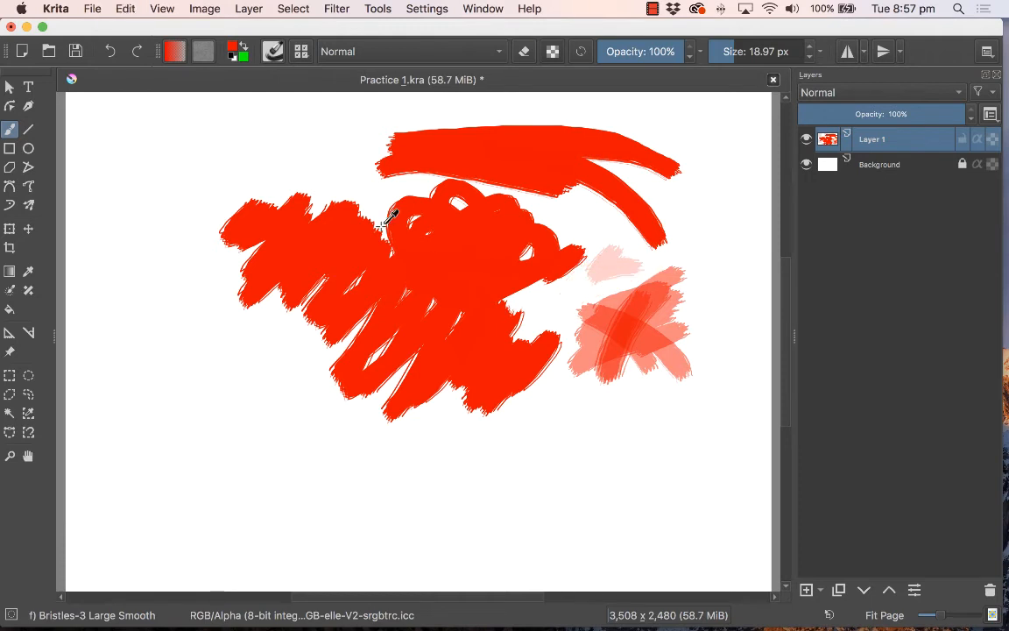
key(super+z)
key(super+z)
key(super+z)
key(super+z)
key(super+z)
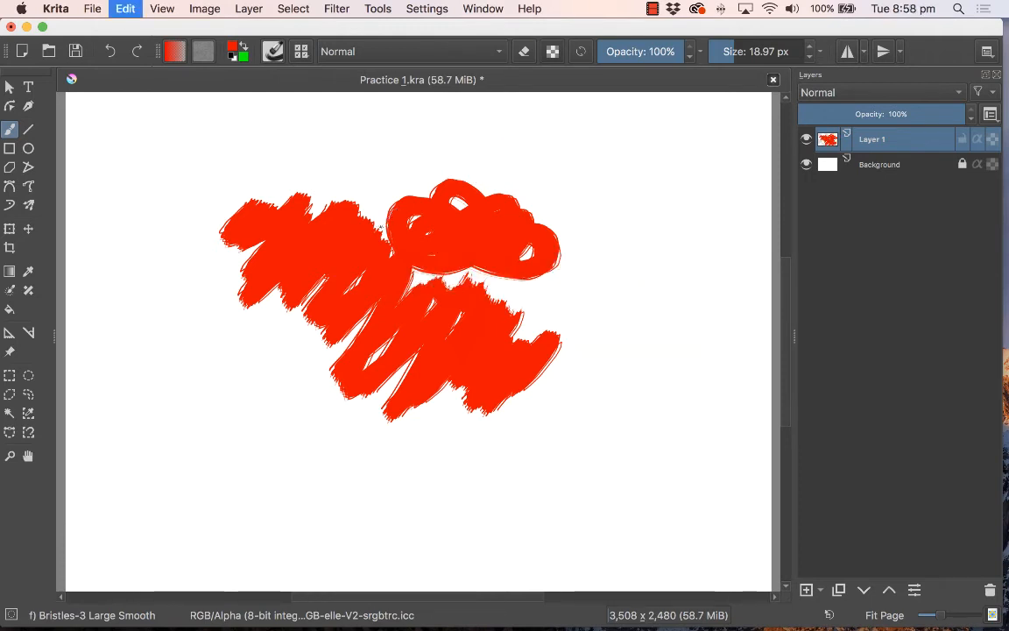
key(super+z)
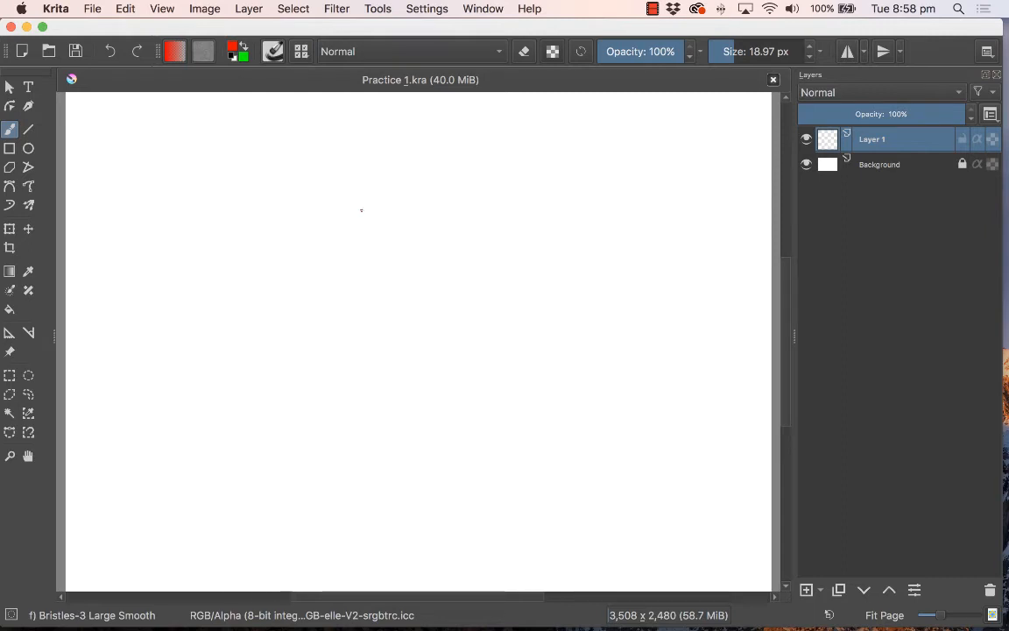
Scribble thin red lines on the blank canvas, then set the brush size to 60.09 px and paint a thick looping scribble over them
mouse_move(366, 205)
mouse_down()
mouse_move(365, 253)
mouse_move(351, 273)
mouse_move(359, 289)
mouse_move(380, 249)
mouse_up()
drag(735, 52, 746, 52)
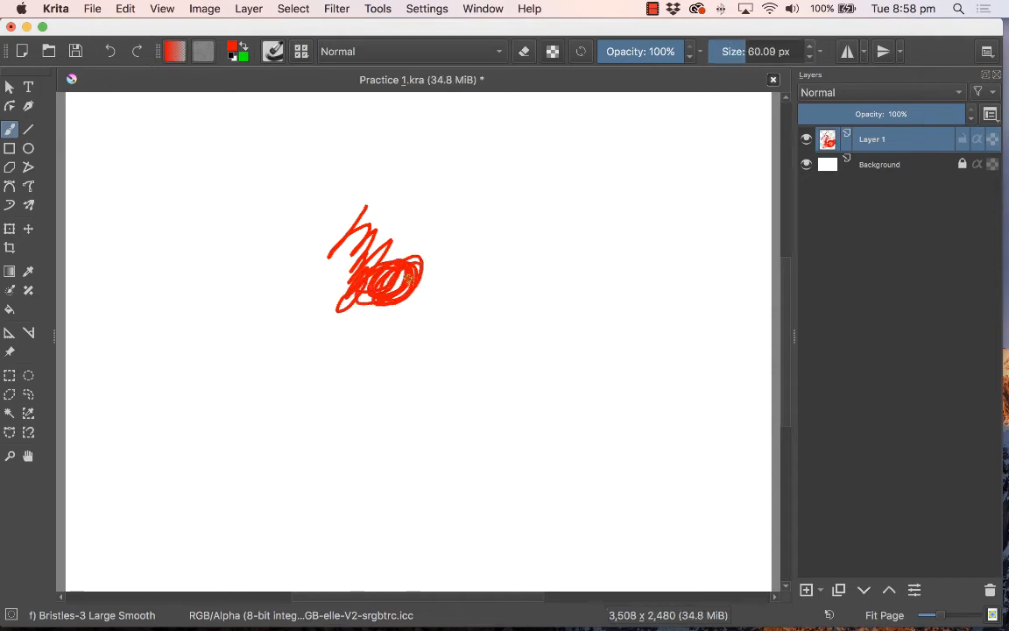
mouse_move(415, 282)
mouse_down()
mouse_move(447, 279)
mouse_move(372, 249)
mouse_move(355, 224)
mouse_move(333, 265)
mouse_move(364, 303)
mouse_move(338, 254)
mouse_move(435, 299)
mouse_move(390, 297)
mouse_move(444, 314)
mouse_move(421, 263)
mouse_move(448, 322)
mouse_up()
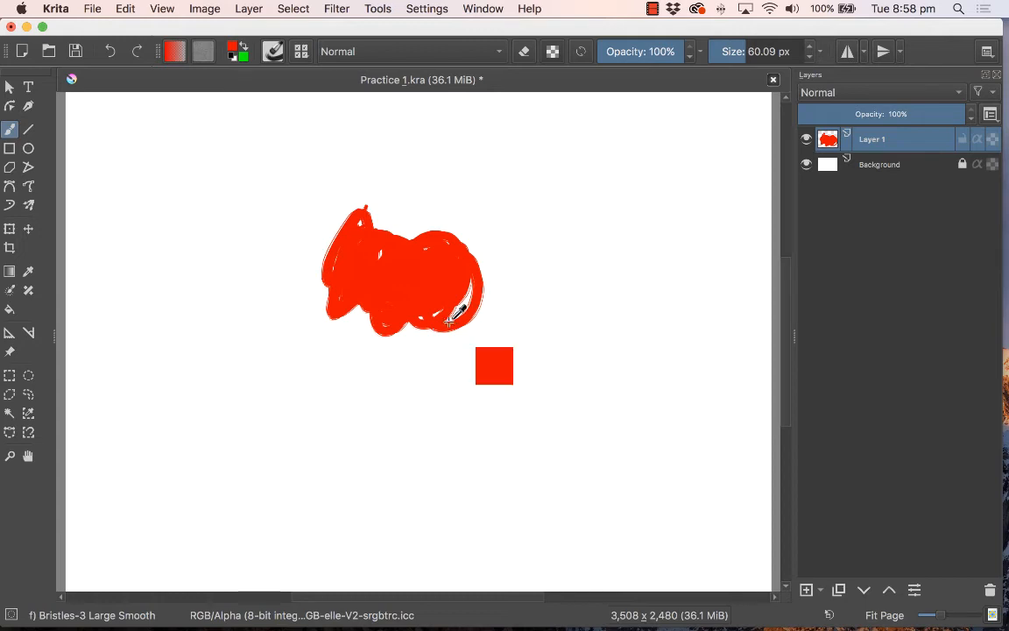
Zoom the canvas out to 17%, in to 50% and back to 25%, then pan the page around the workspace
key(ctrl+minus)
key(ctrl+minus)
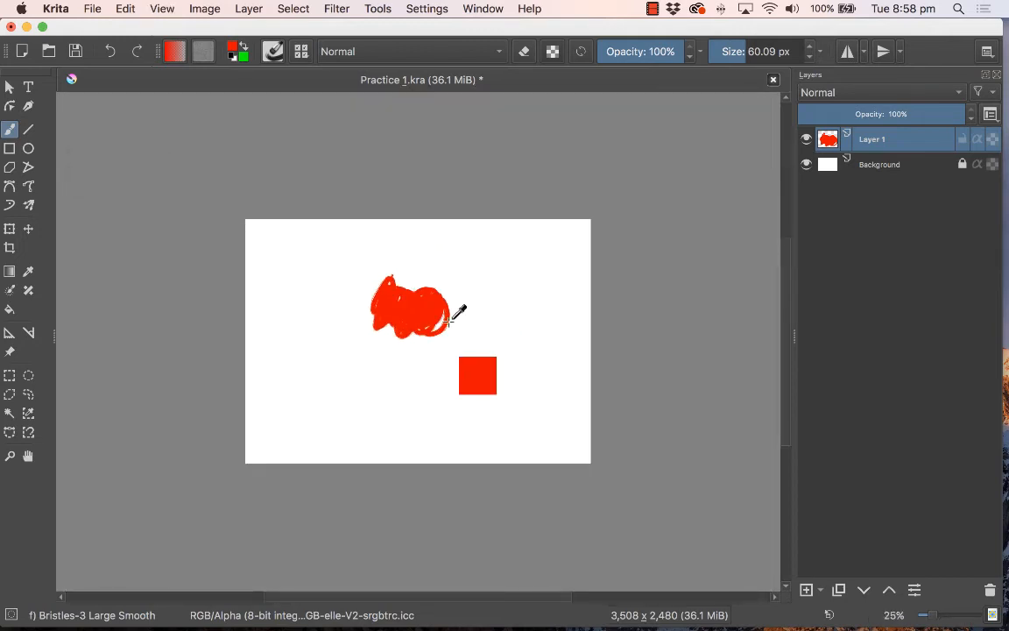
key(ctrl+minus)
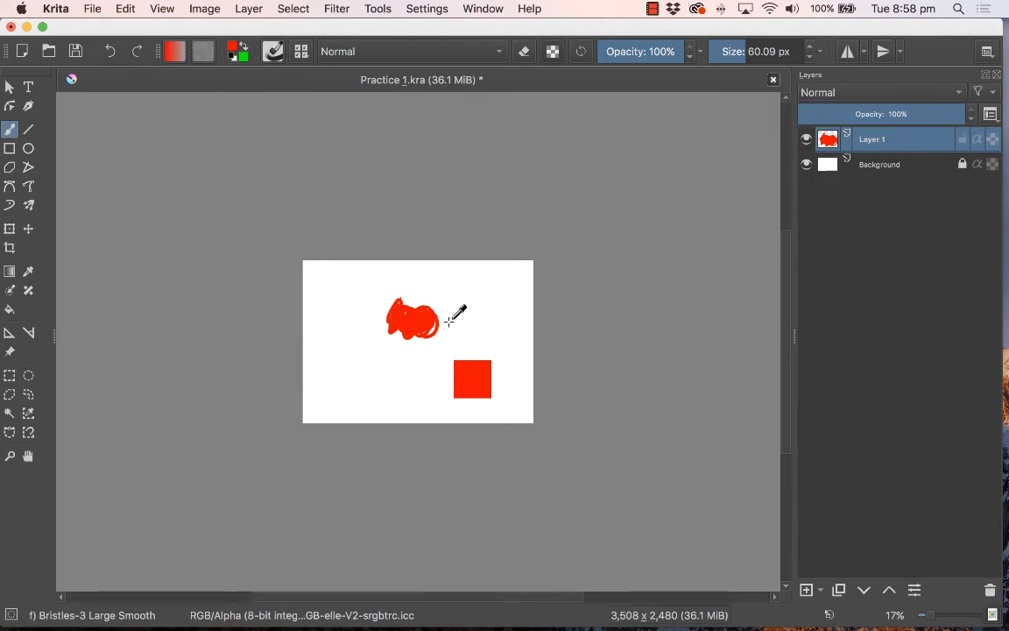
key(ctrl+plus)
key(ctrl+plus)
key(ctrl+plus)
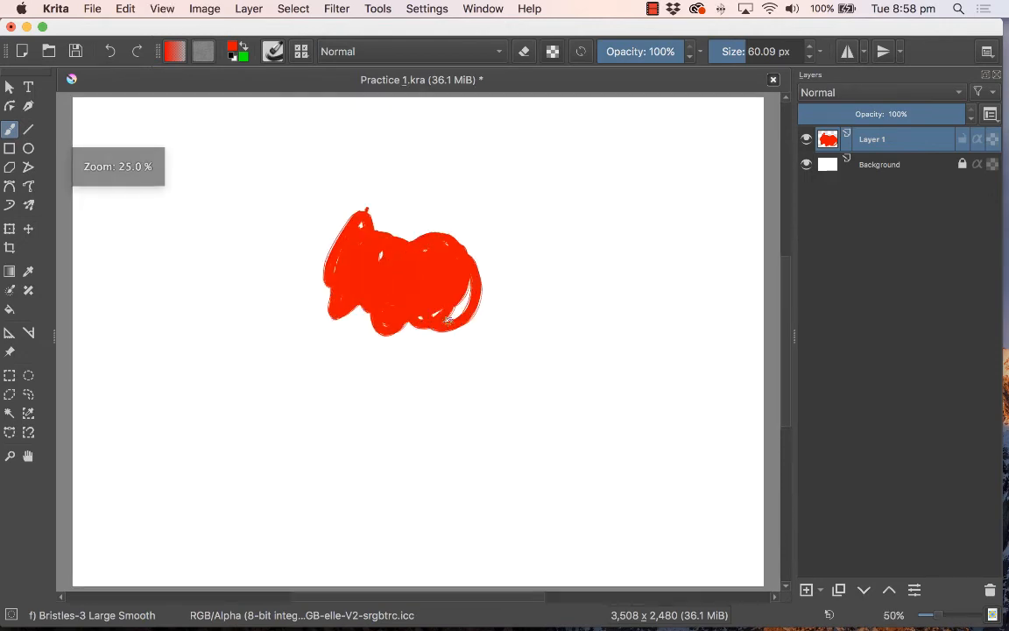
key(ctrl+minus)
key(ctrl+minus)
key(ctrl+minus)
key(ctrl+minus)
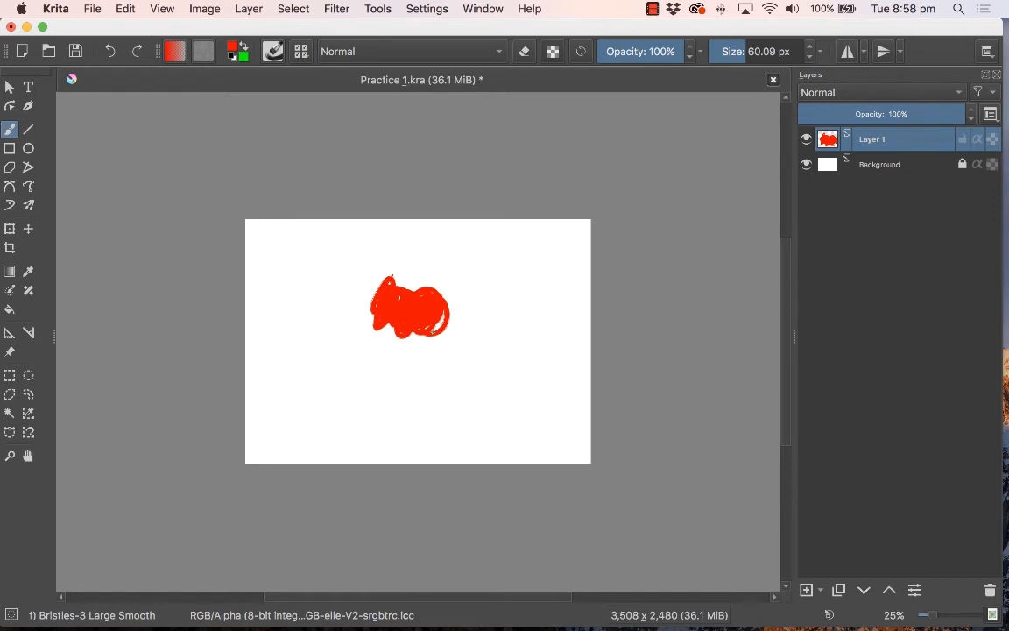
mouse_move(448, 320)
mouse_down()
mouse_move(434, 308)
mouse_move(405, 371)
mouse_move(500, 291)
mouse_move(460, 363)
mouse_move(441, 262)
mouse_move(486, 304)
mouse_move(450, 328)
mouse_move(432, 314)
mouse_move(437, 330)
mouse_up()
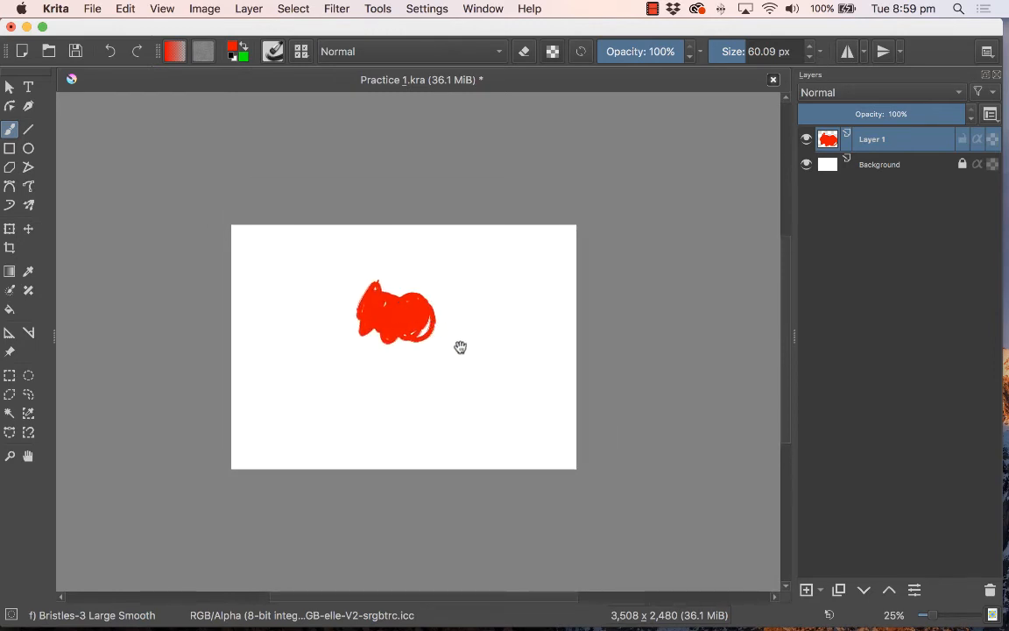
drag(394, 309, 429, 317)
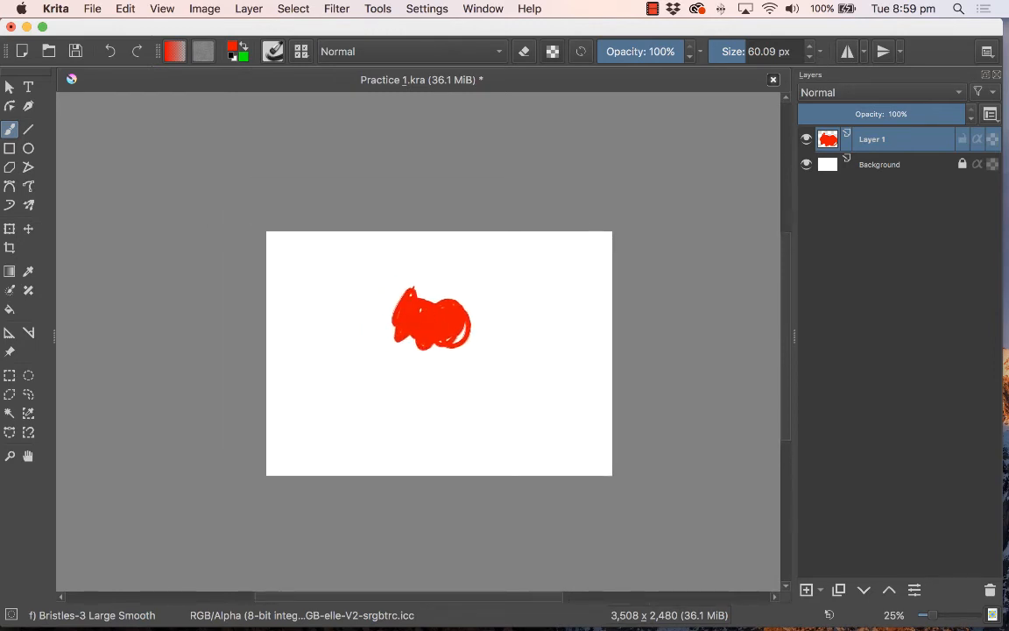
Zoom in to 283% to examine the red scribble's edges, pan across it, and zoom back out to the whole page
key(ctrl)
key(ctrl+equal)
key(ctrl+equal)
key(ctrl+equal)
key(ctrl+equal)
key(ctrl+equal)
key(ctrl+equal)
key(ctrl+equal)
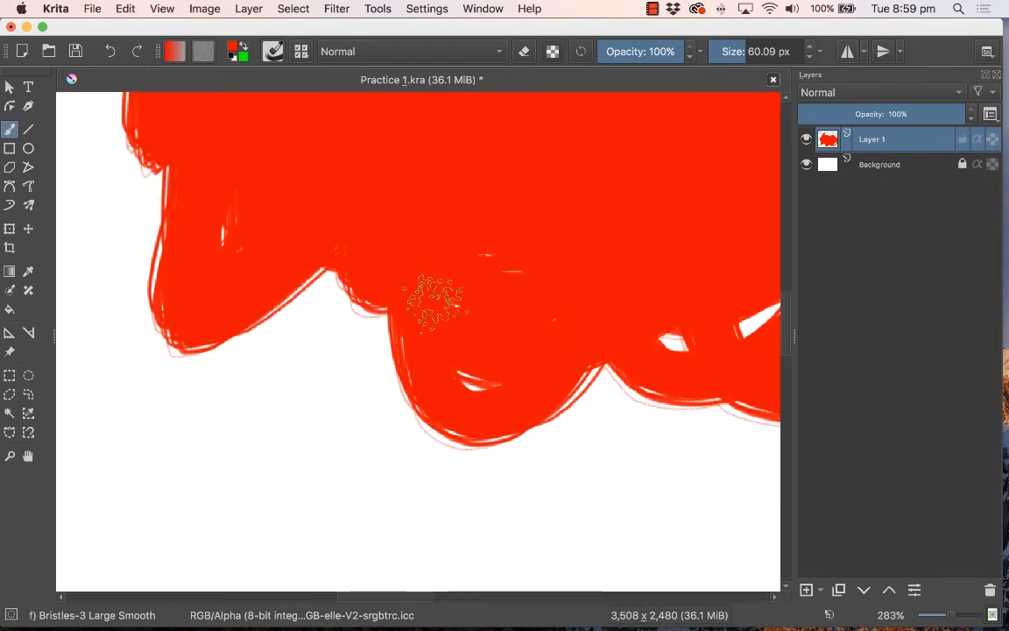
drag(434, 290, 508, 329)
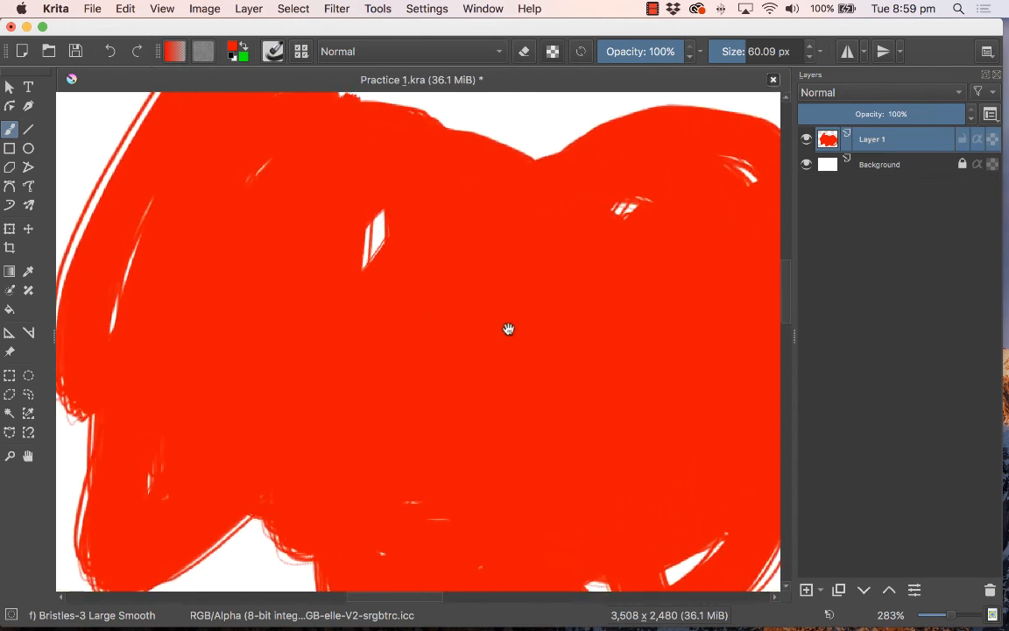
key(super+minus)
key(super+minus)
key(super+minus)
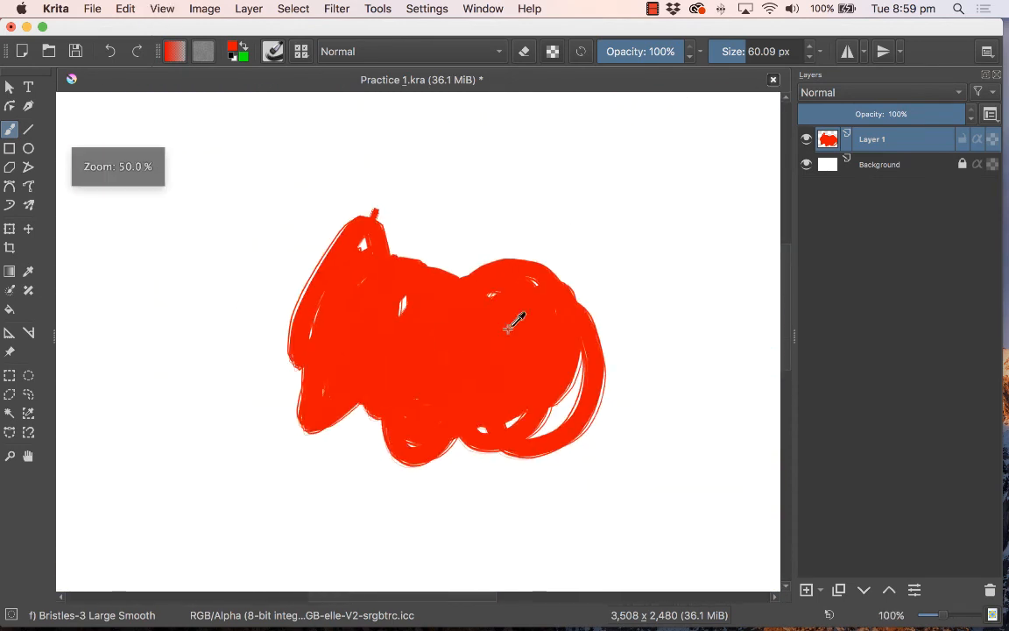
key(super+minus)
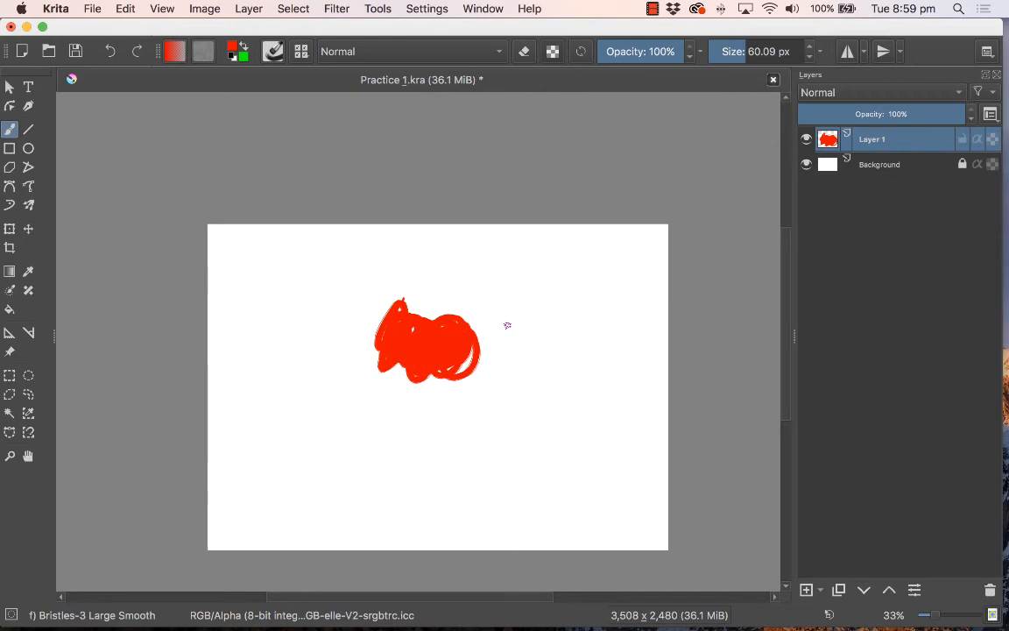
Paint a small red blob near the lower-right corner of the page
key(space)
mouse_move(446, 367)
mouse_down()
mouse_move(434, 164)
mouse_move(493, 476)
mouse_move(430, 185)
mouse_move(483, 452)
mouse_move(462, 344)
mouse_move(474, 438)
mouse_move(437, 288)
mouse_move(460, 450)
mouse_move(433, 308)
mouse_move(448, 413)
mouse_move(444, 383)
mouse_up()
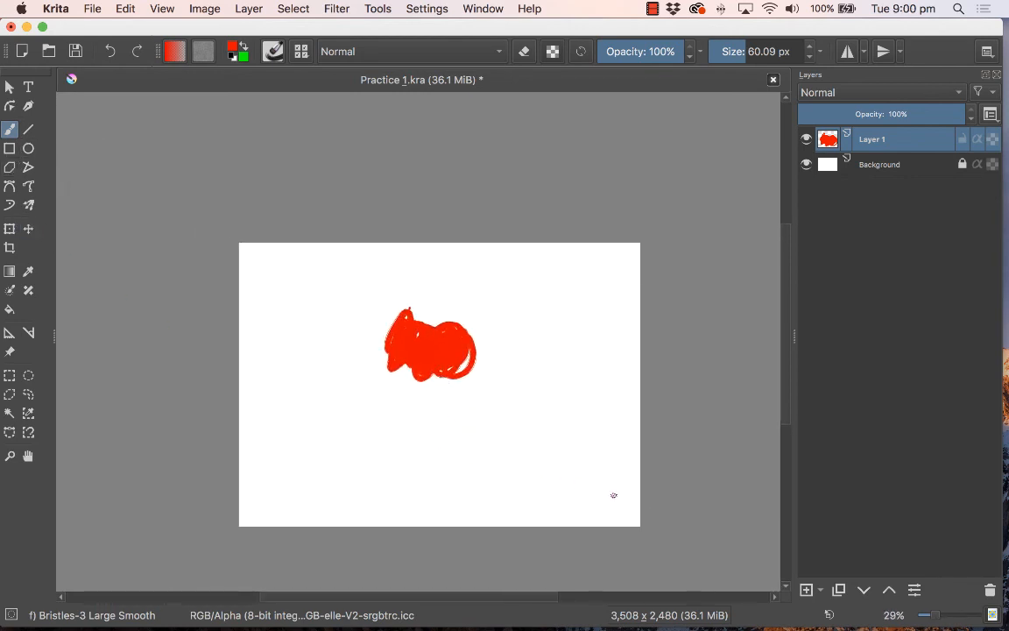
drag(605, 497, 600, 496)
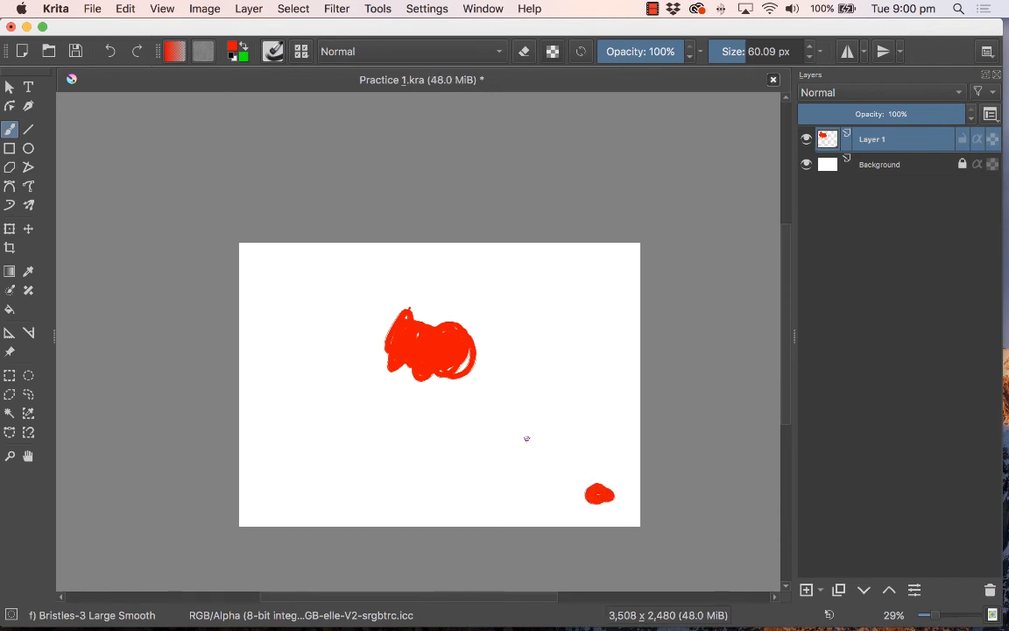
Zoom in stepwise to 283% on the large scribble, then zoom out to 17% to see both painted shapes
key(super+plus)
key(super+plus)
key(super+plus)
key(super+plus)
key(super+plus)
key(super+plus)
key(super+plus)
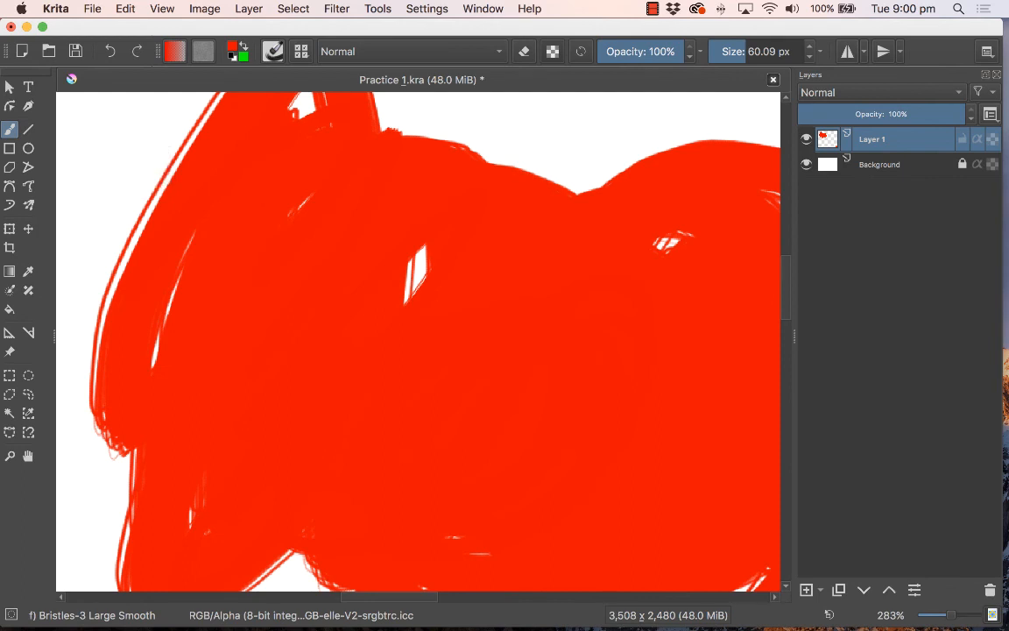
key(super+minus)
key(super+minus)
key(super+minus)
key(super+minus)
key(super+minus)
key(super+minus)
key(super+minus)
key(super+minus)
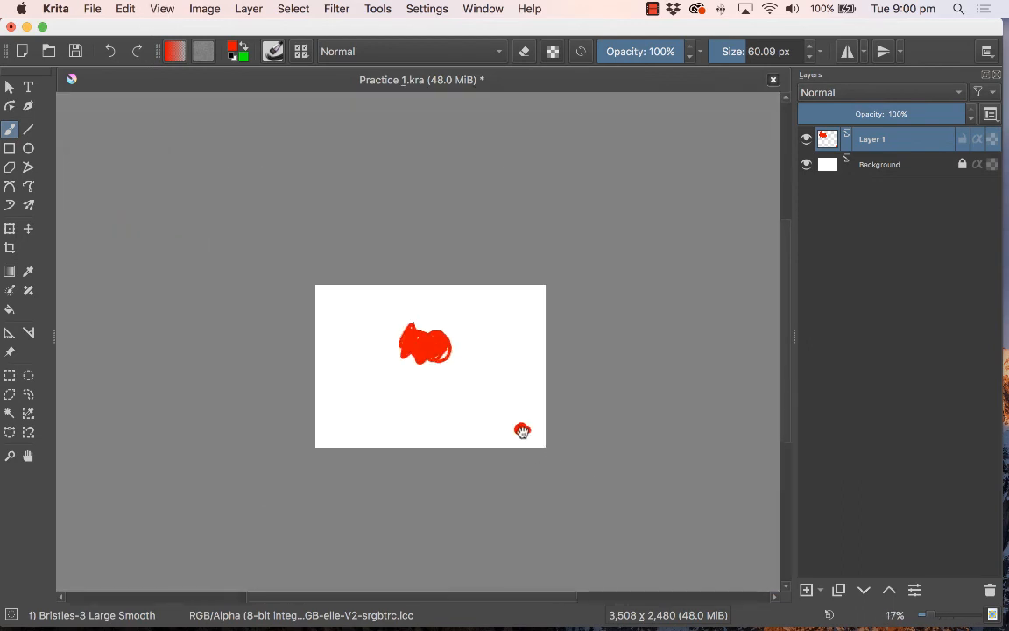
Pan the page and zoom it continuously, shrinking it to 14% and enlarging it to 29%
mouse_move(522, 435)
mouse_down()
mouse_move(537, 320)
mouse_move(534, 102)
mouse_move(509, 444)
mouse_up()
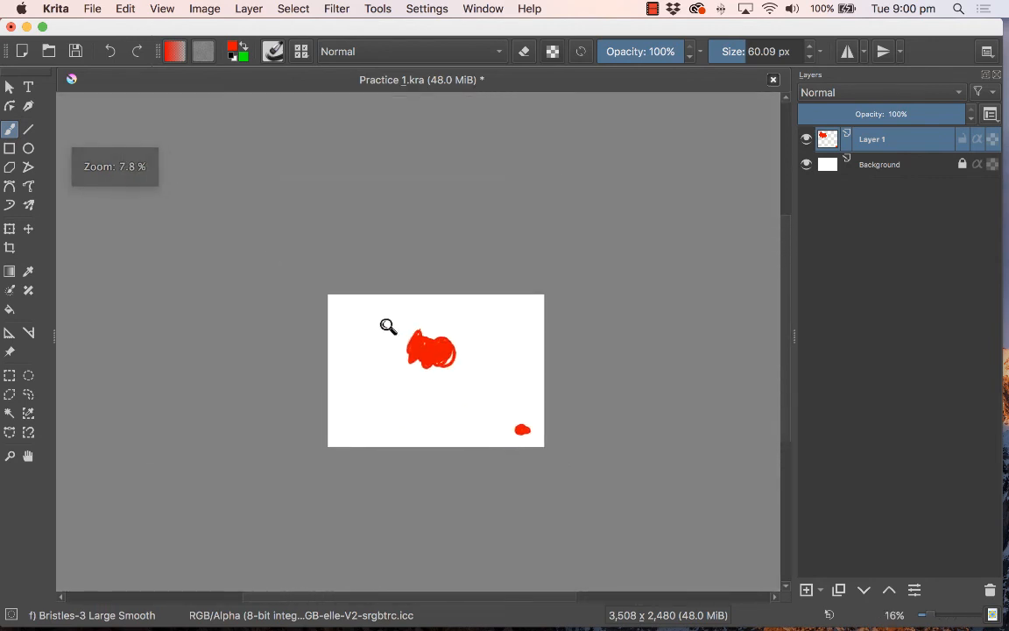
drag(387, 326, 335, 360)
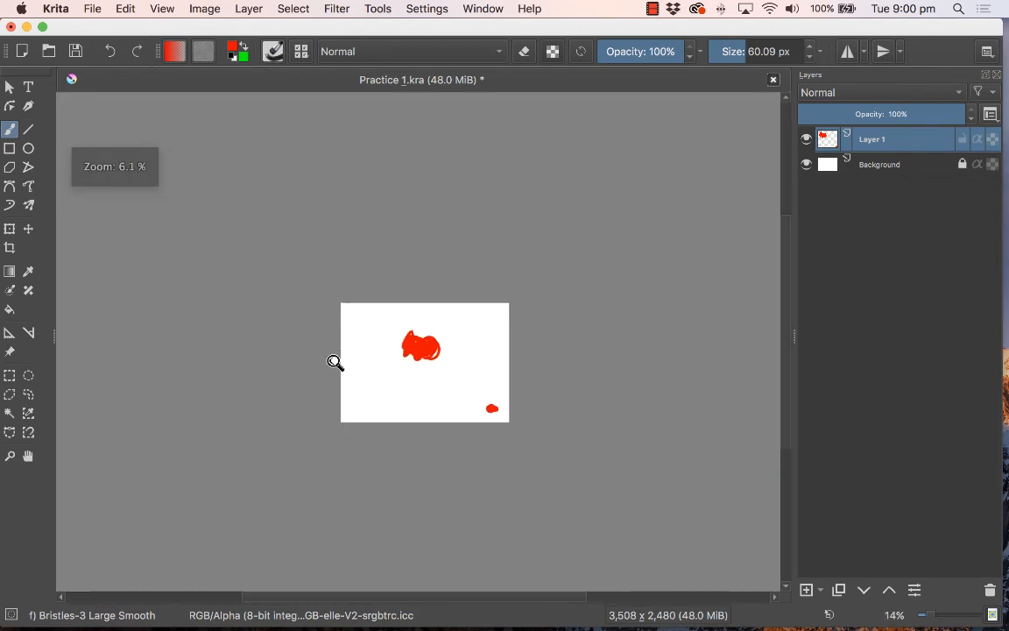
drag(492, 428, 530, 396)
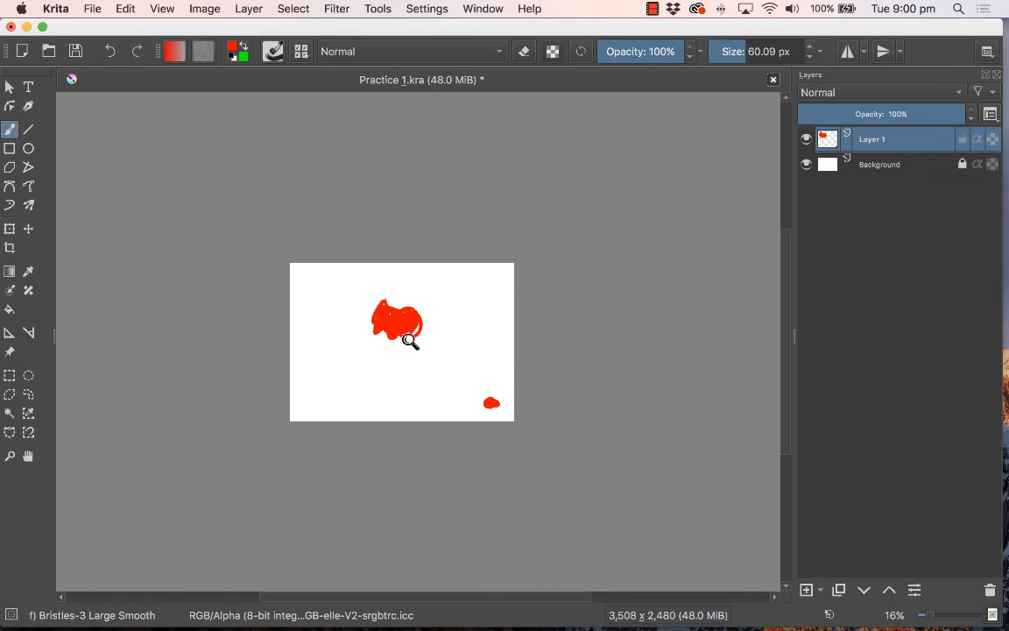
mouse_move(410, 340)
mouse_down()
mouse_move(410, 272)
mouse_move(396, 338)
mouse_up()
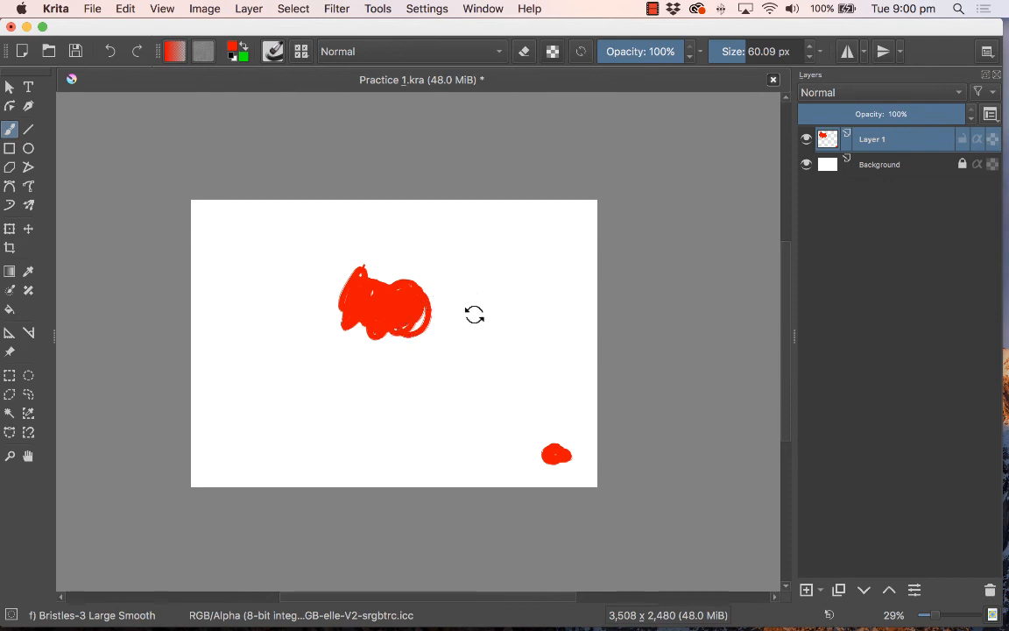
Rotate the canvas view counter-clockwise and reset its rotation to upright
drag(474, 316, 471, 281)
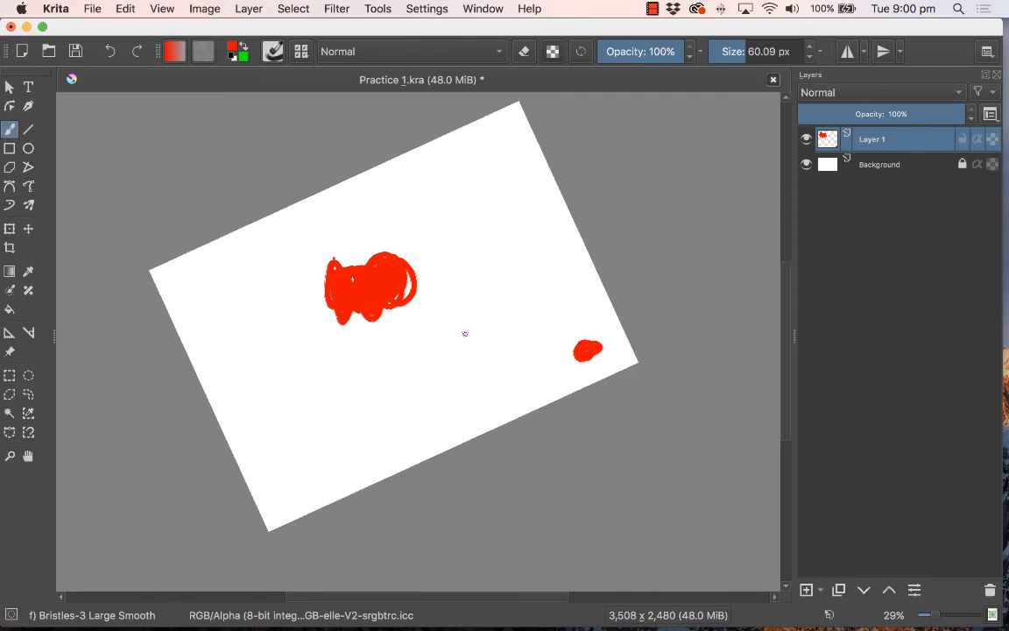
key(5)
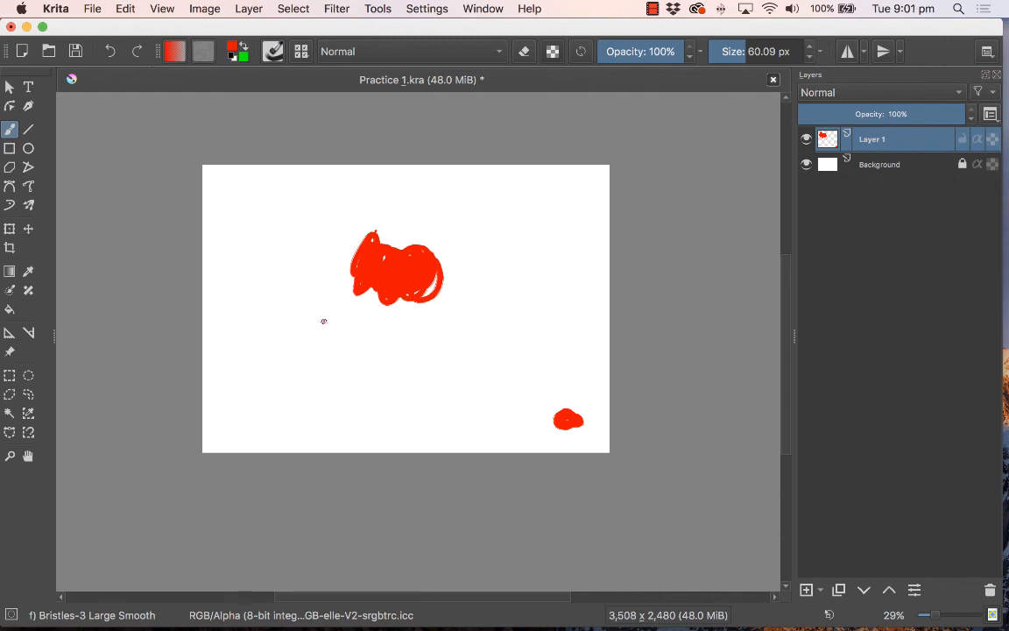
Paint a red zigzag stroke below the large scribble and examine the painting at 84% zoom
drag(303, 338, 380, 357)
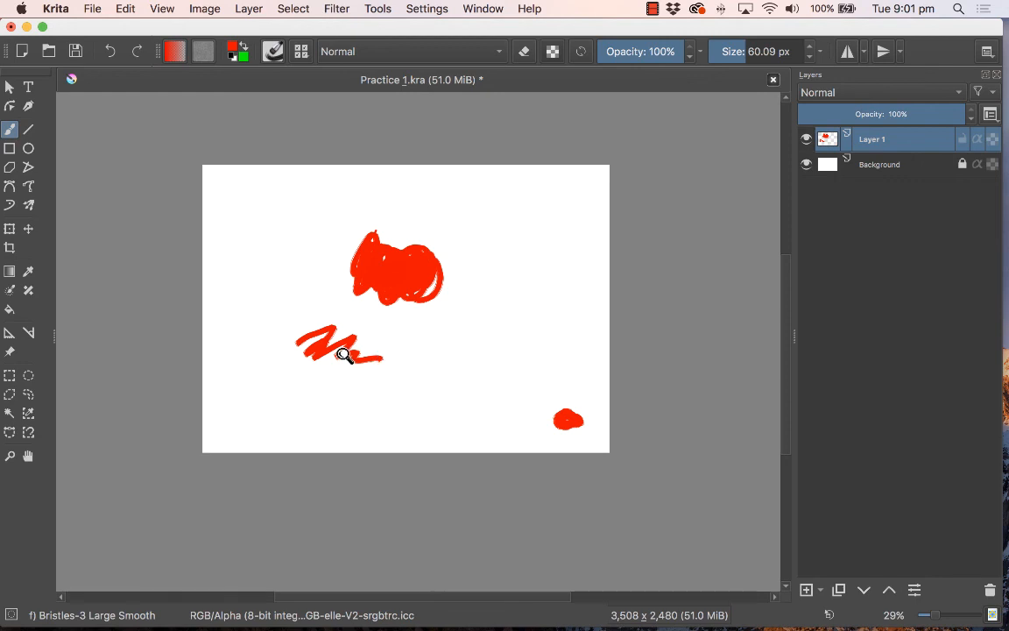
mouse_move(345, 351)
mouse_down()
mouse_move(331, 338)
mouse_move(322, 164)
mouse_move(385, 397)
mouse_move(343, 187)
mouse_move(376, 360)
mouse_move(383, 351)
mouse_move(349, 232)
mouse_move(412, 359)
mouse_move(387, 271)
mouse_move(446, 327)
mouse_move(445, 361)
mouse_move(542, 449)
mouse_move(205, 378)
mouse_move(674, 607)
mouse_move(262, 272)
mouse_move(622, 370)
mouse_move(276, 326)
mouse_move(587, 441)
mouse_move(300, 387)
mouse_move(466, 473)
mouse_move(428, 509)
mouse_move(375, 480)
mouse_move(319, 401)
mouse_up()
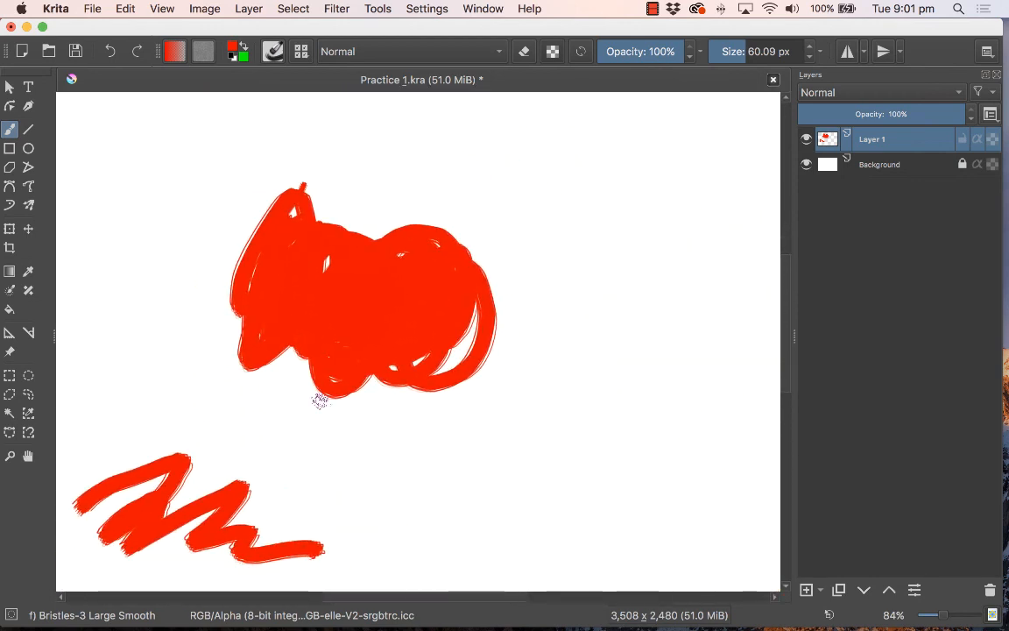